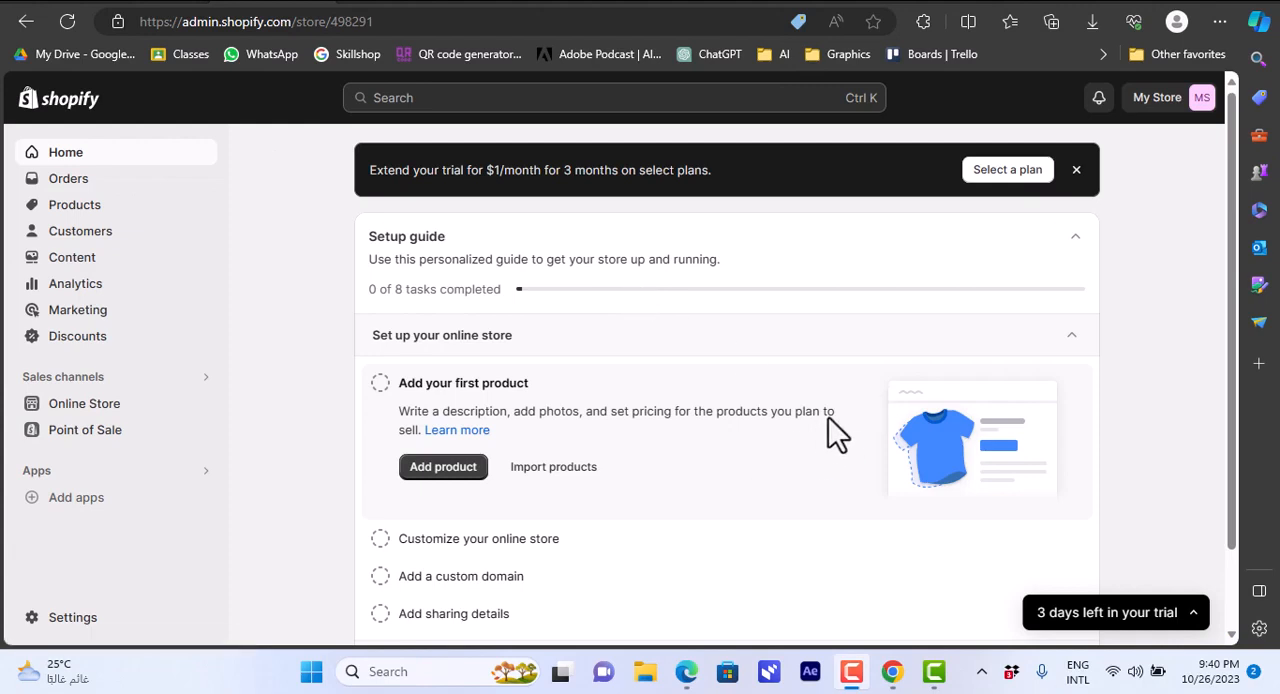
Start a new product titled "basic hoodie" with the description "basic cotton hoodie".
{"action": "left_click", "coordinate": [74, 205]}
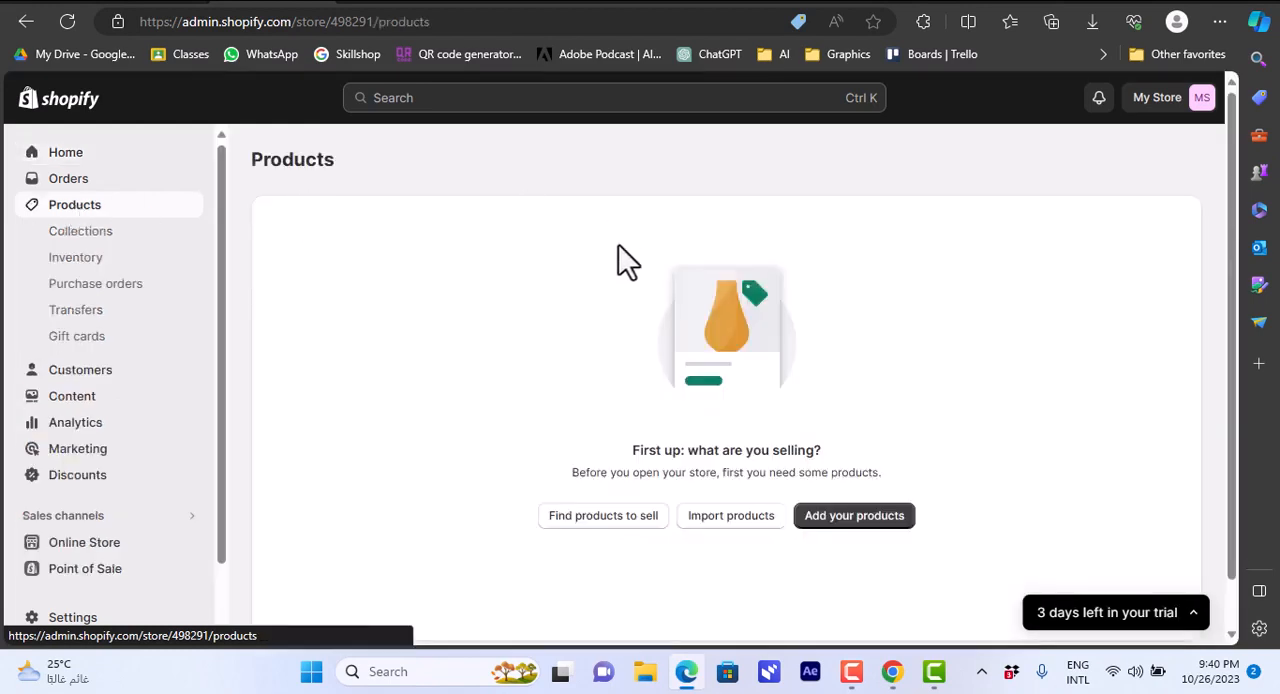
{"action": "scroll", "coordinate": [1240, 225], "scroll_direction": "down", "scroll_amount": 1}
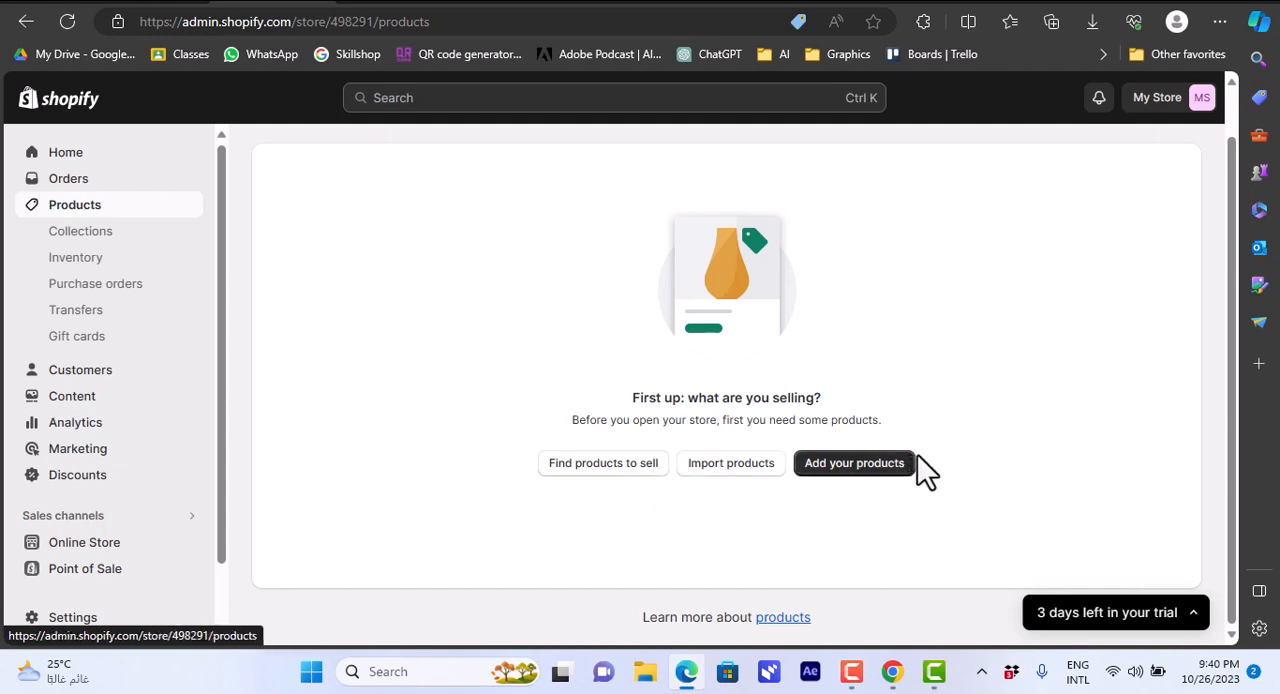
{"action": "left_click", "coordinate": [855, 470]}
{"action": "left_click", "coordinate": [609, 256]}
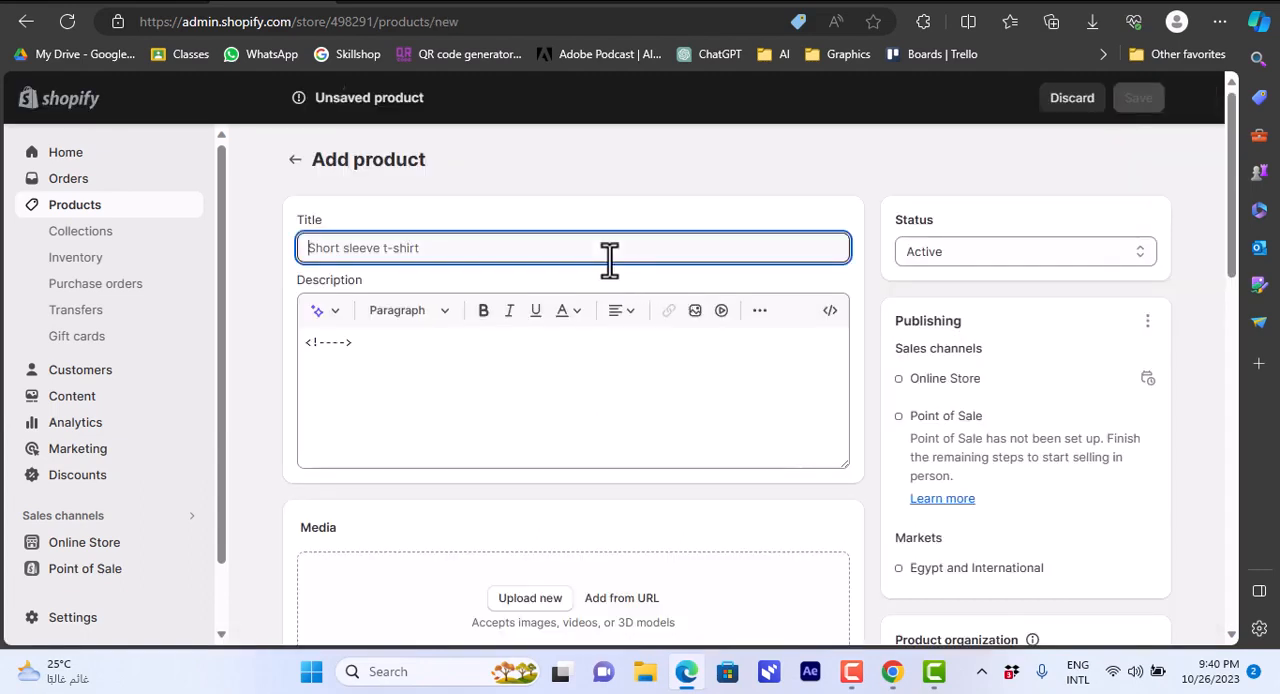
{"action": "type", "text": "basic "}
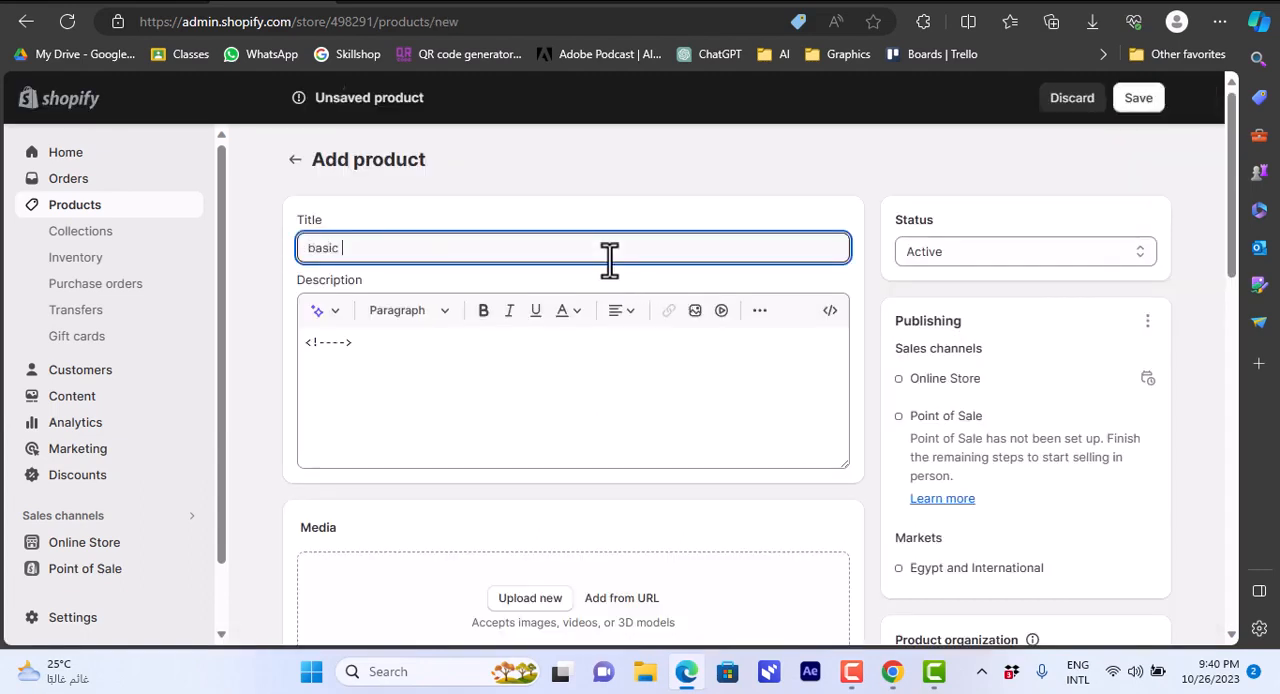
{"action": "type", "text": "hoodie"}
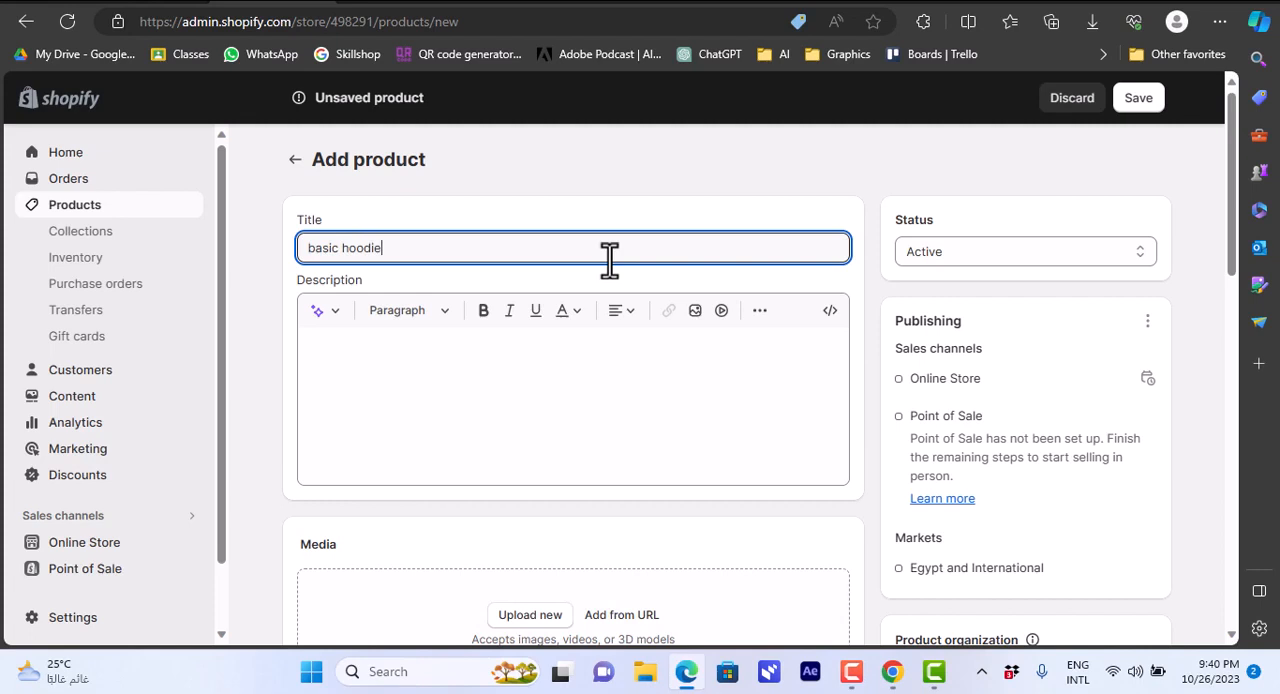
{"action": "left_click", "coordinate": [557, 357]}
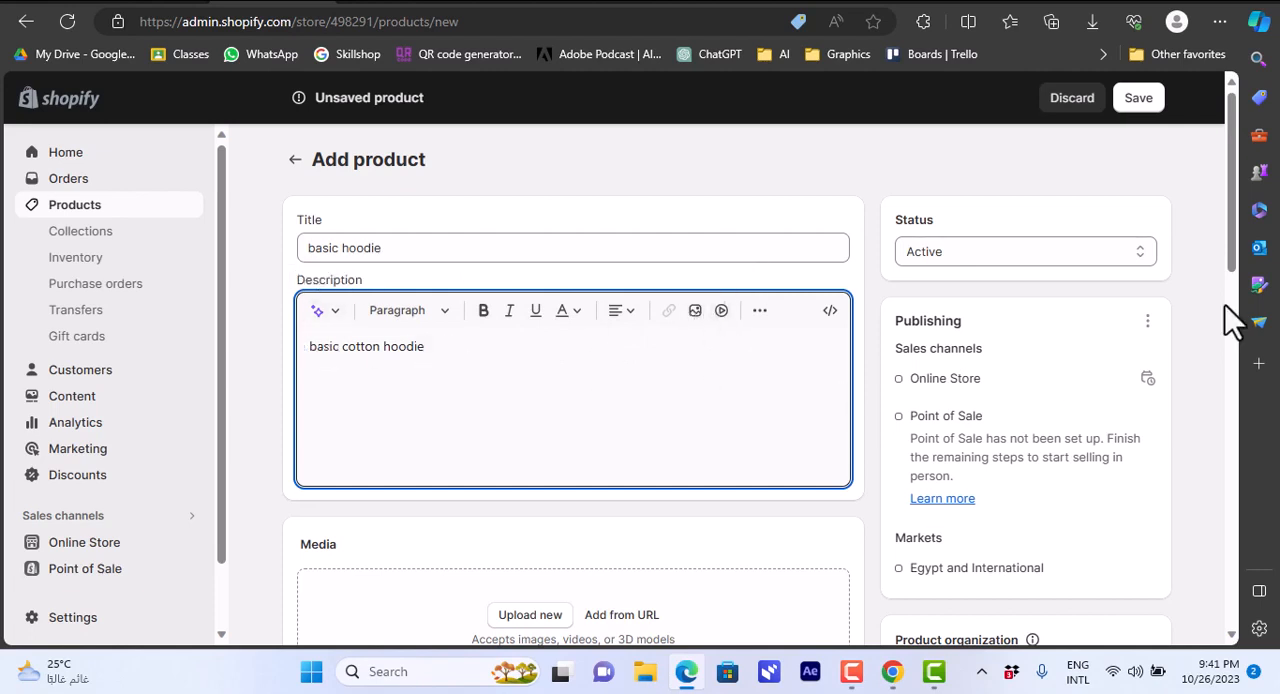
Upload the "download" hoodie image from the Desktop as product media and accept the suggested category Shirts & Tops.
{"action": "left_click_drag", "start_coordinate": [1231, 270], "coordinate": [1231, 330]}
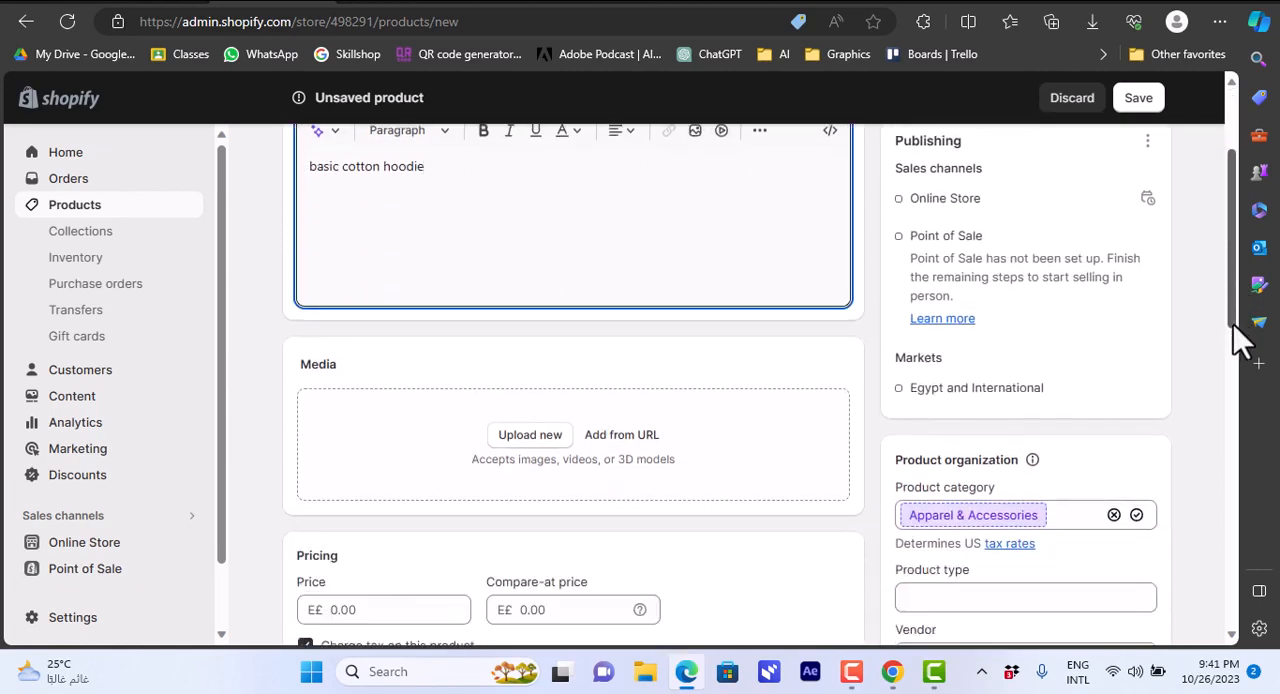
{"action": "left_click", "coordinate": [533, 442]}
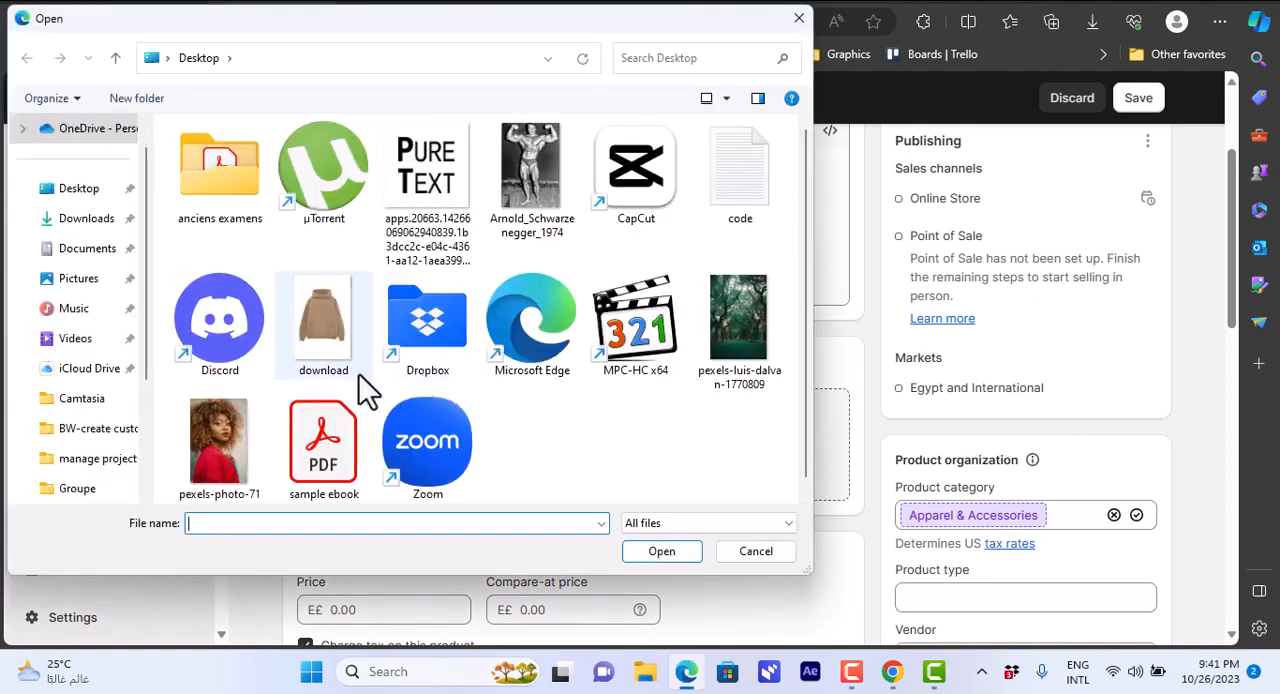
{"action": "left_click", "coordinate": [336, 355]}
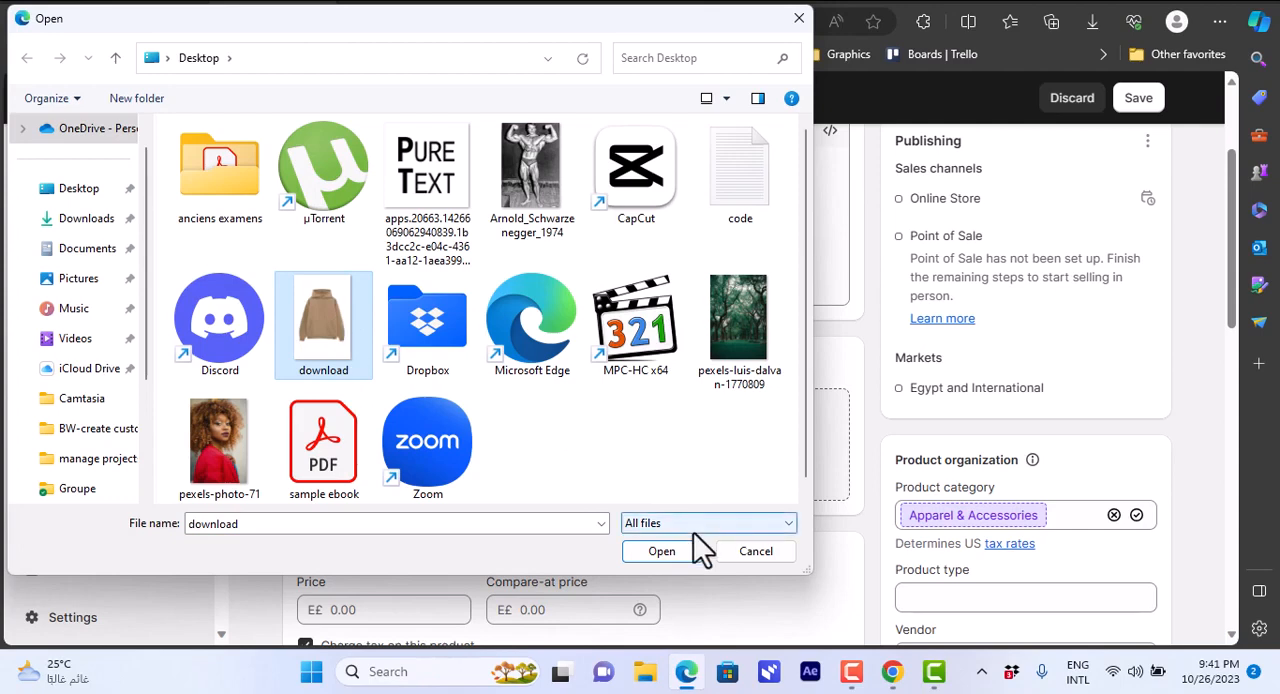
{"action": "left_click", "coordinate": [662, 552]}
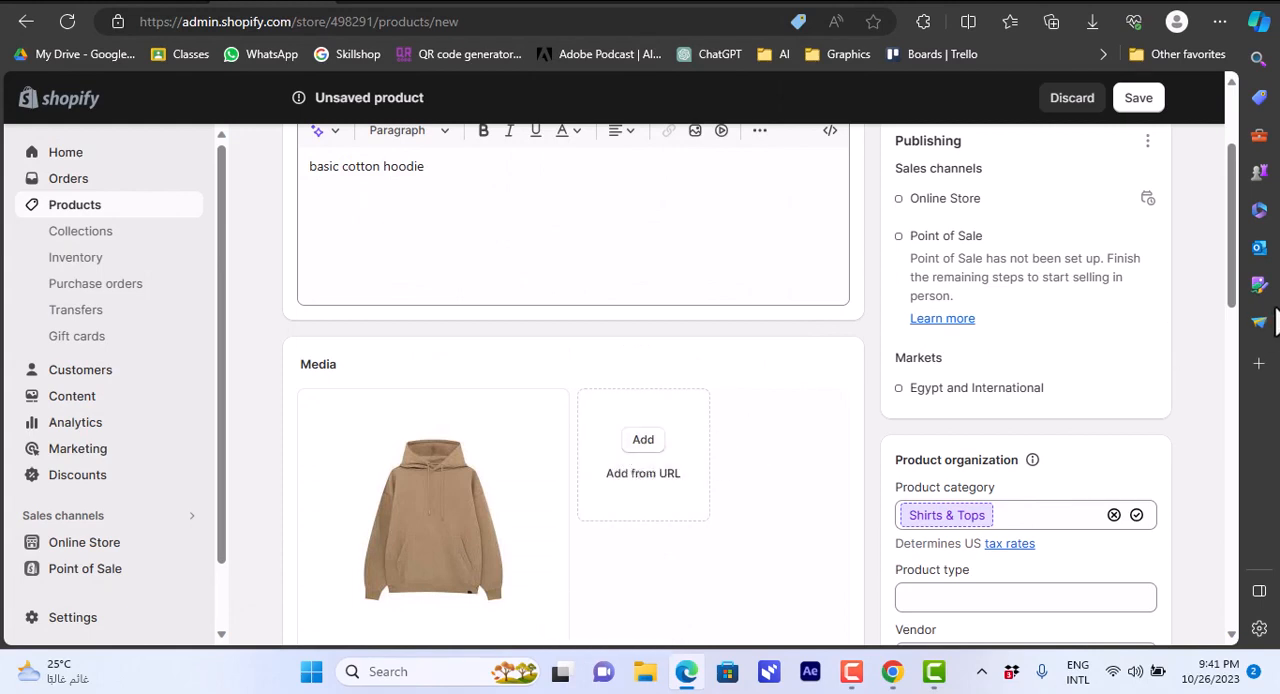
{"action": "left_click_drag", "start_coordinate": [1231, 265], "coordinate": [1234, 320]}
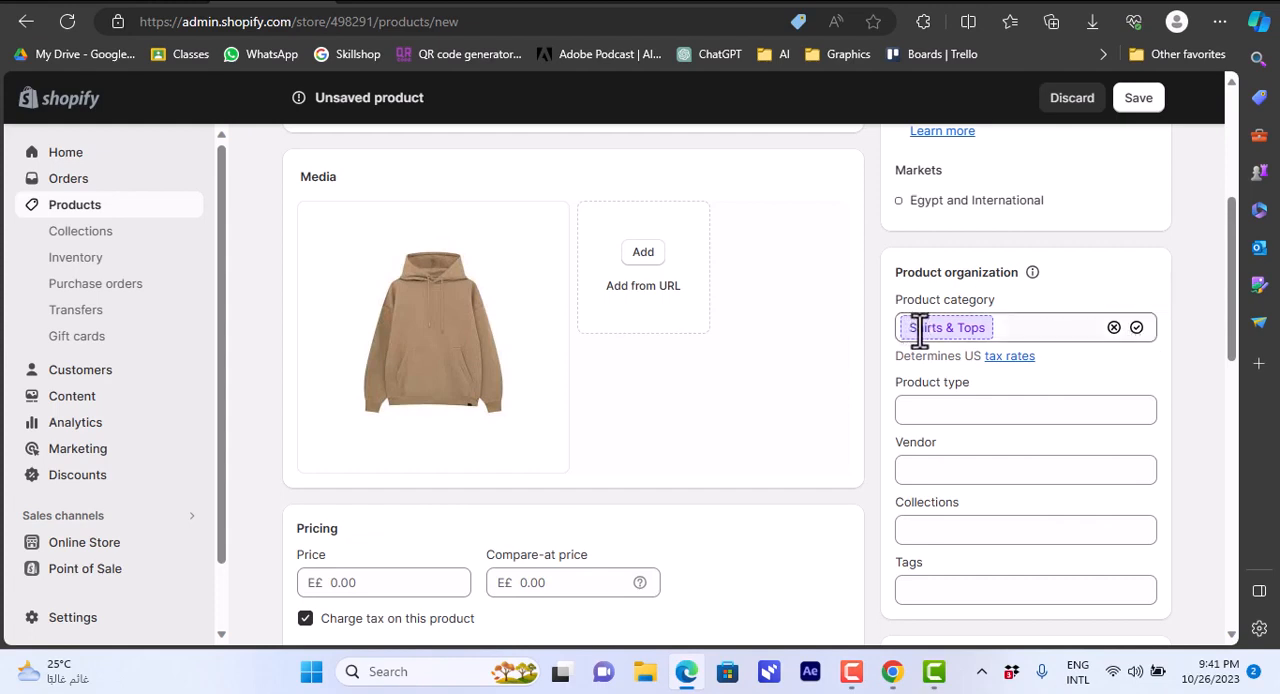
{"action": "left_click", "coordinate": [1137, 329]}
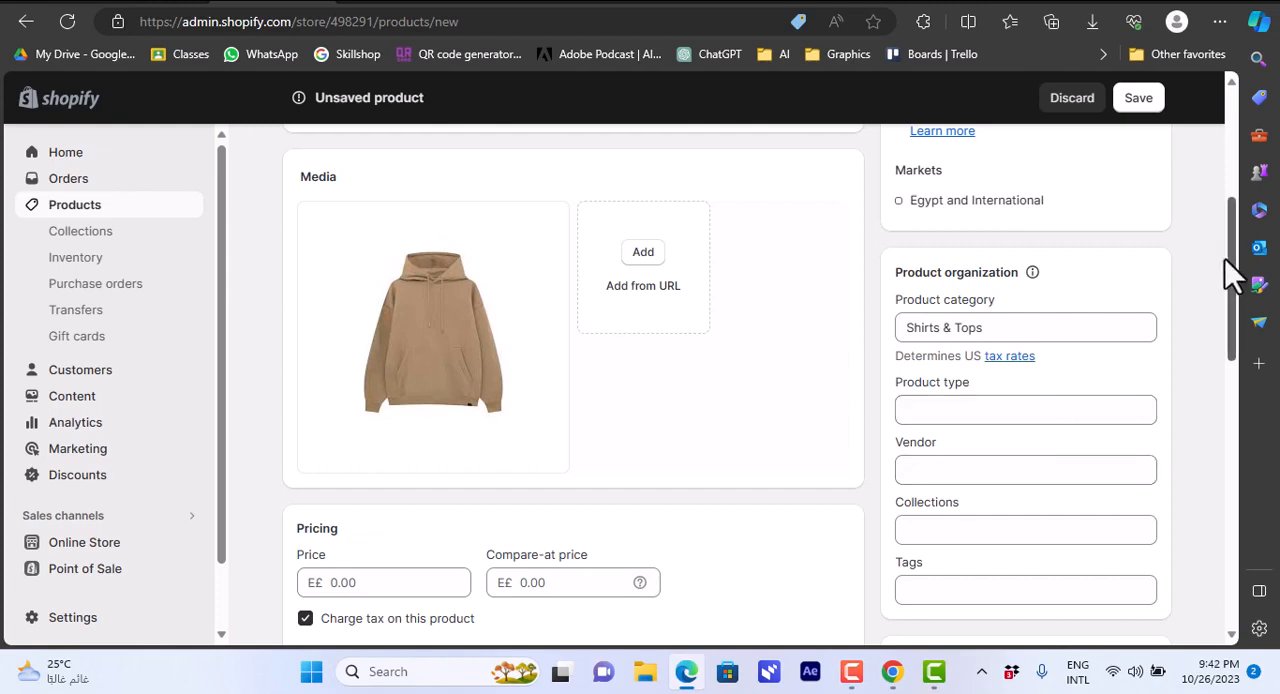
Set the product's price to 50, the compare-at price to 50 and the cost per item to 30.
{"action": "left_click_drag", "start_coordinate": [1225, 259], "coordinate": [1228, 314]}
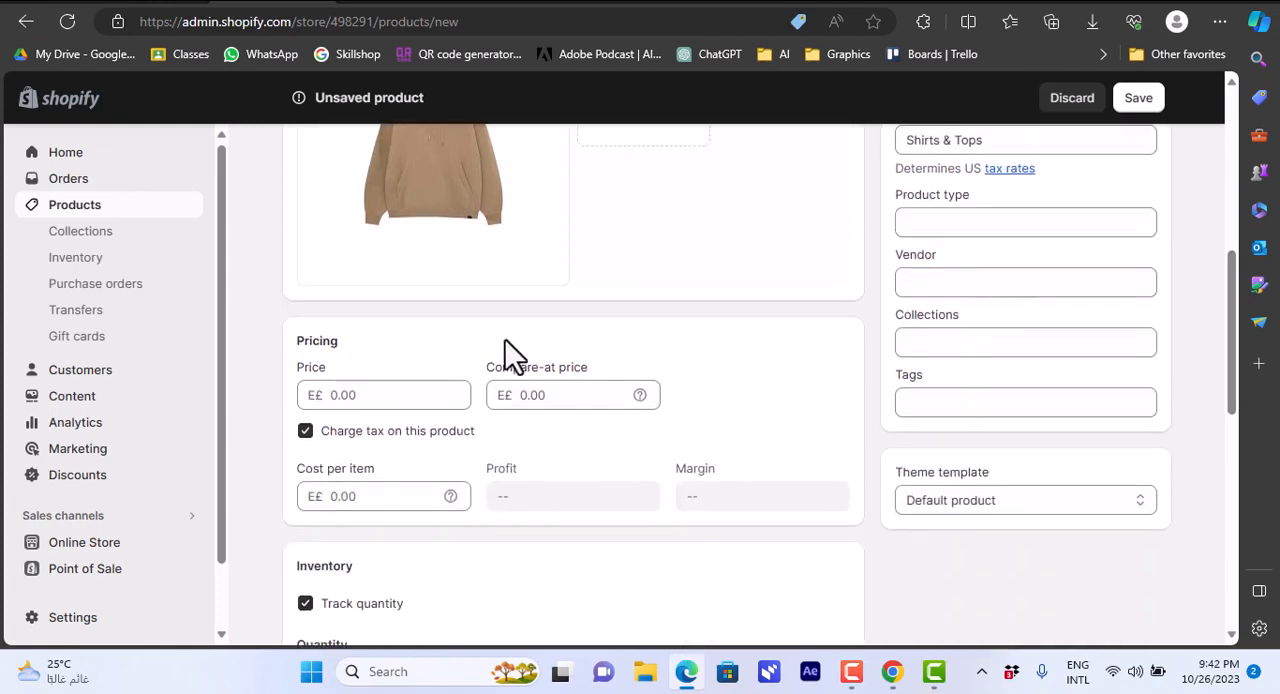
{"action": "left_click", "coordinate": [387, 395]}
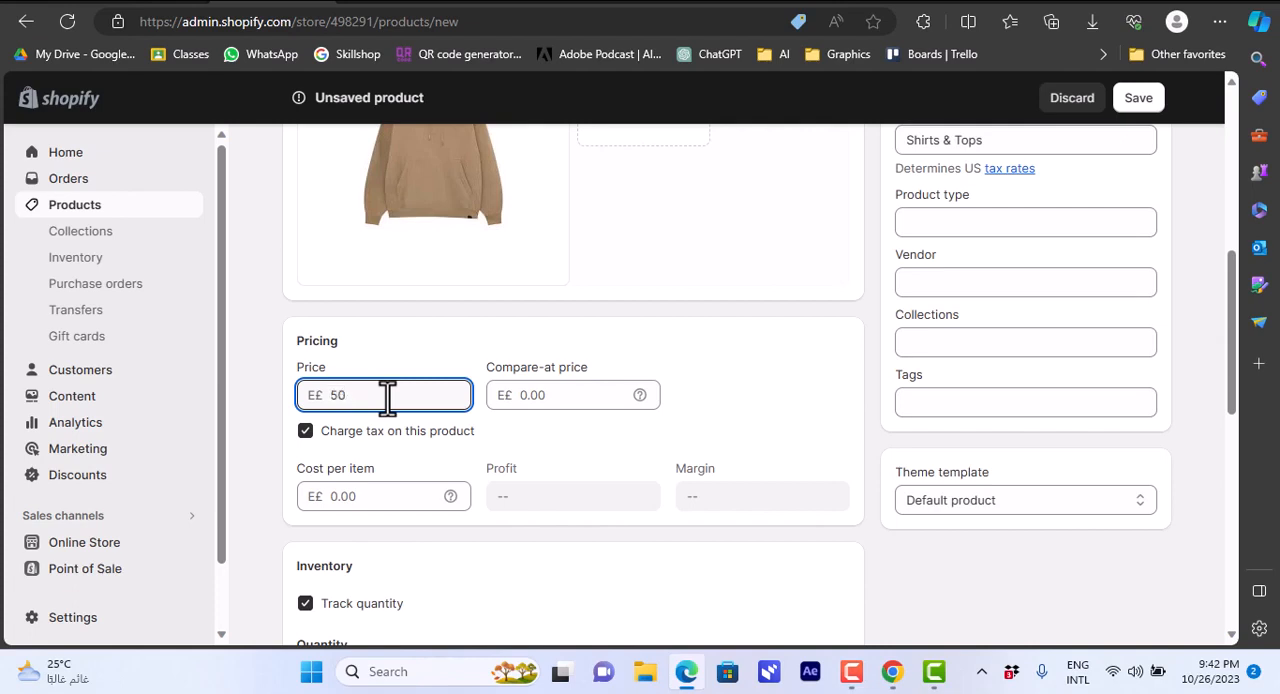
{"action": "left_click", "coordinate": [566, 397]}
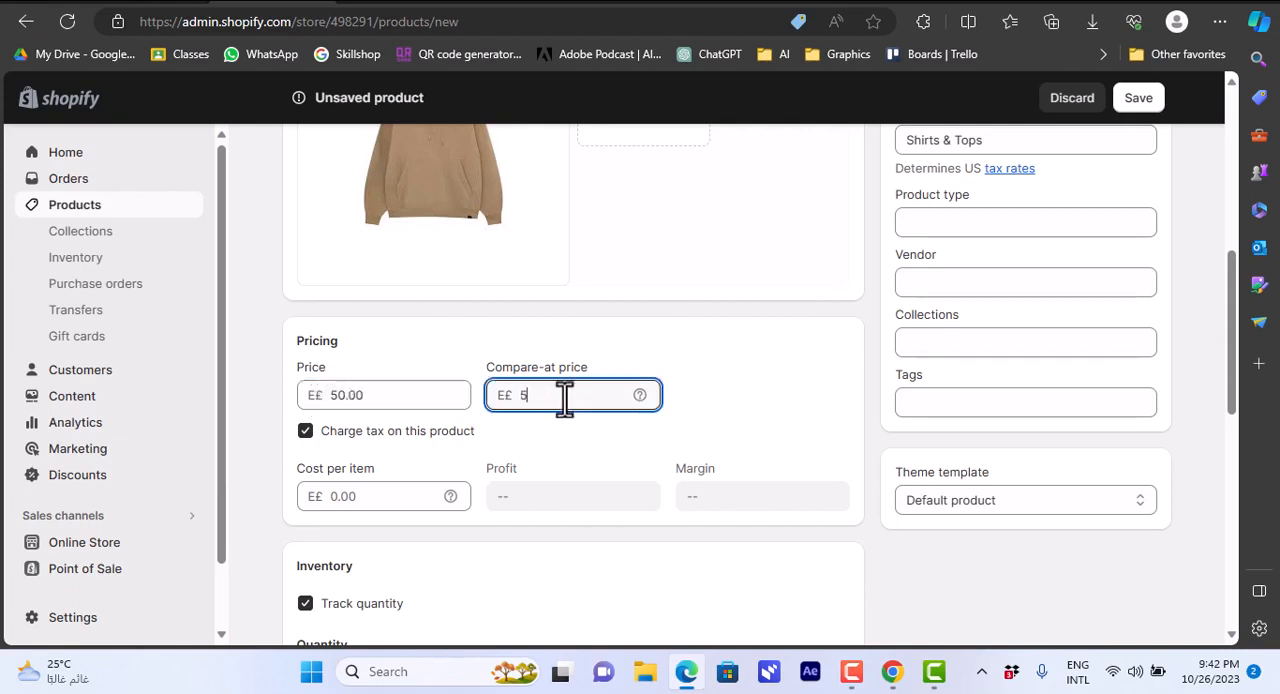
{"action": "type", "text": "50"}
{"action": "left_click", "coordinate": [413, 494]}
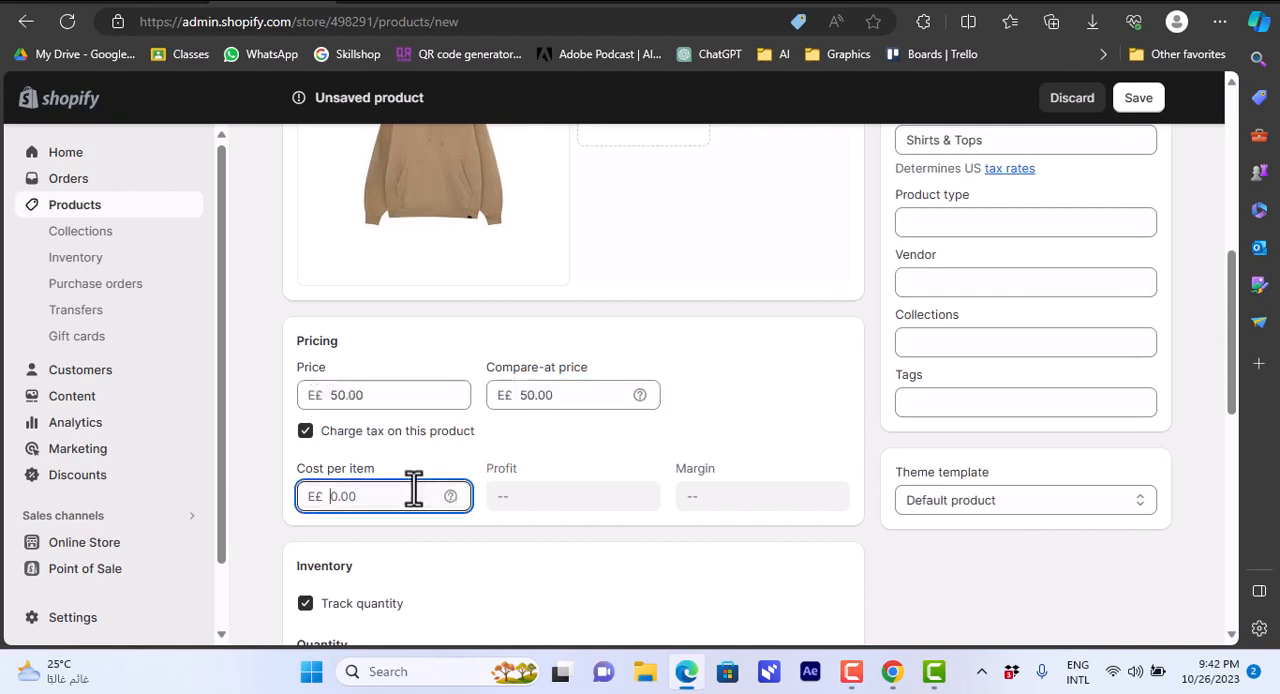
{"action": "type", "text": "30"}
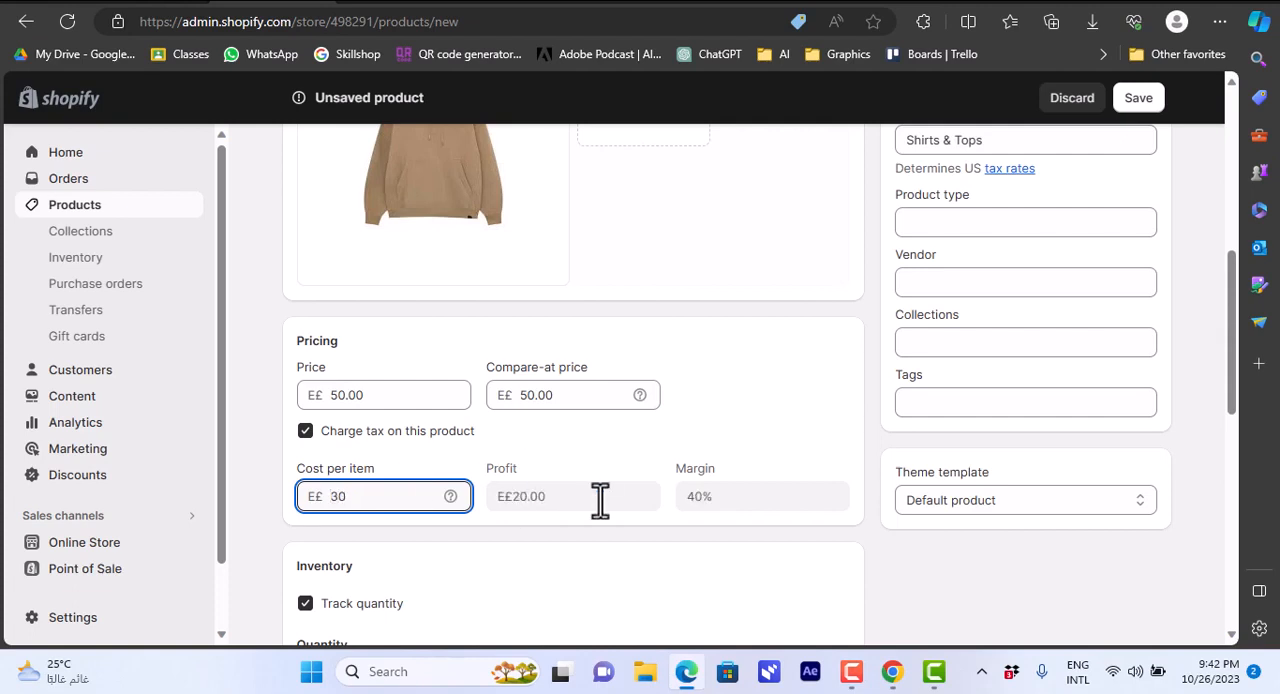
{"action": "left_click", "coordinate": [591, 497]}
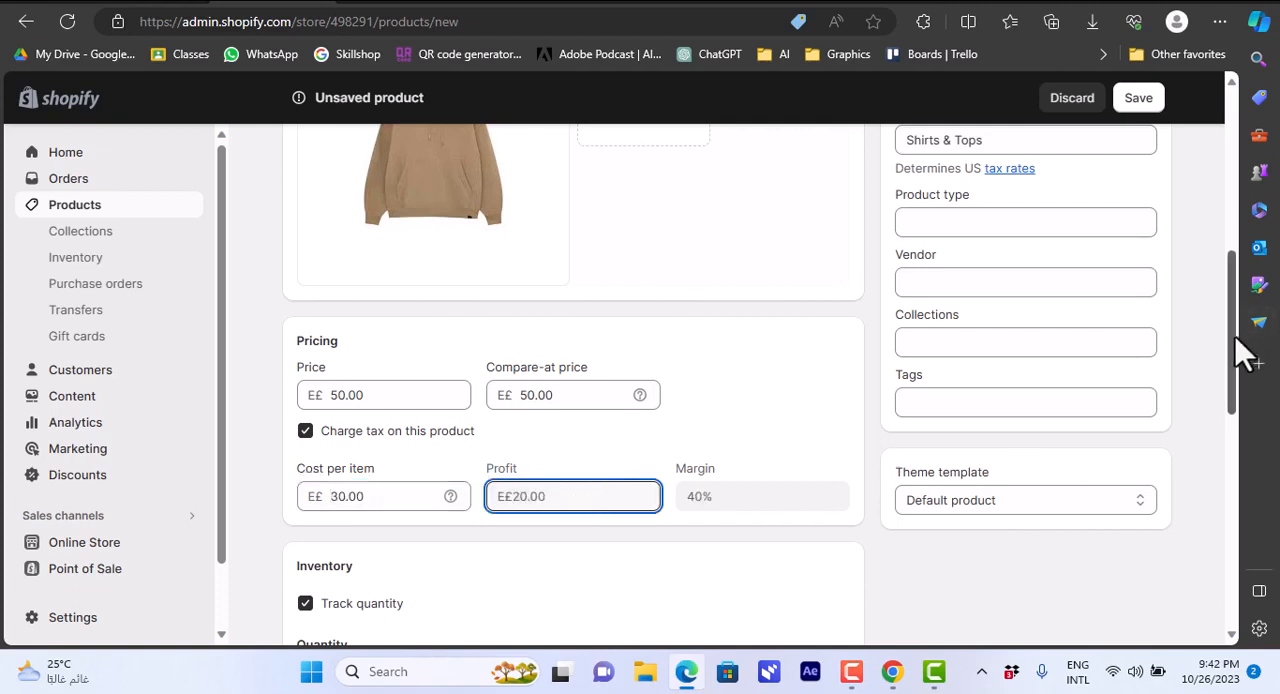
Set the product's shipping weight to 0.5 kg, save the product and collapse the trial notice.
{"action": "left_click_drag", "start_coordinate": [1235, 336], "coordinate": [1233, 453]}
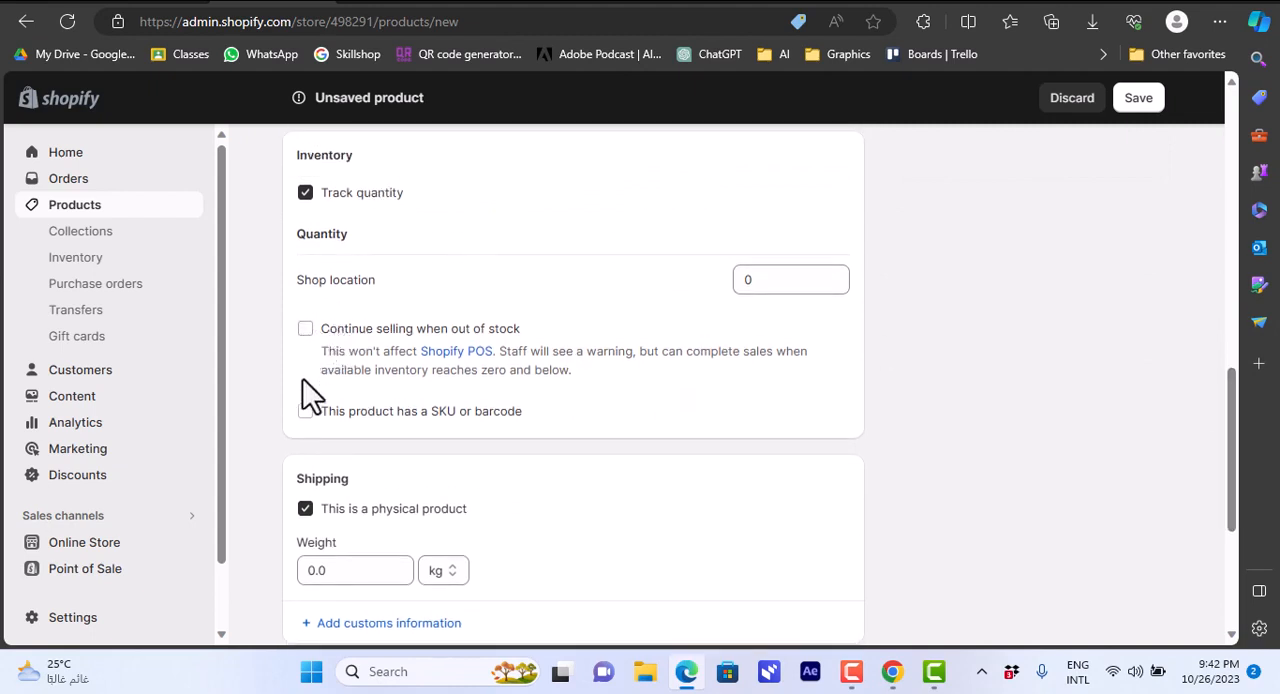
{"action": "left_click", "coordinate": [355, 570]}
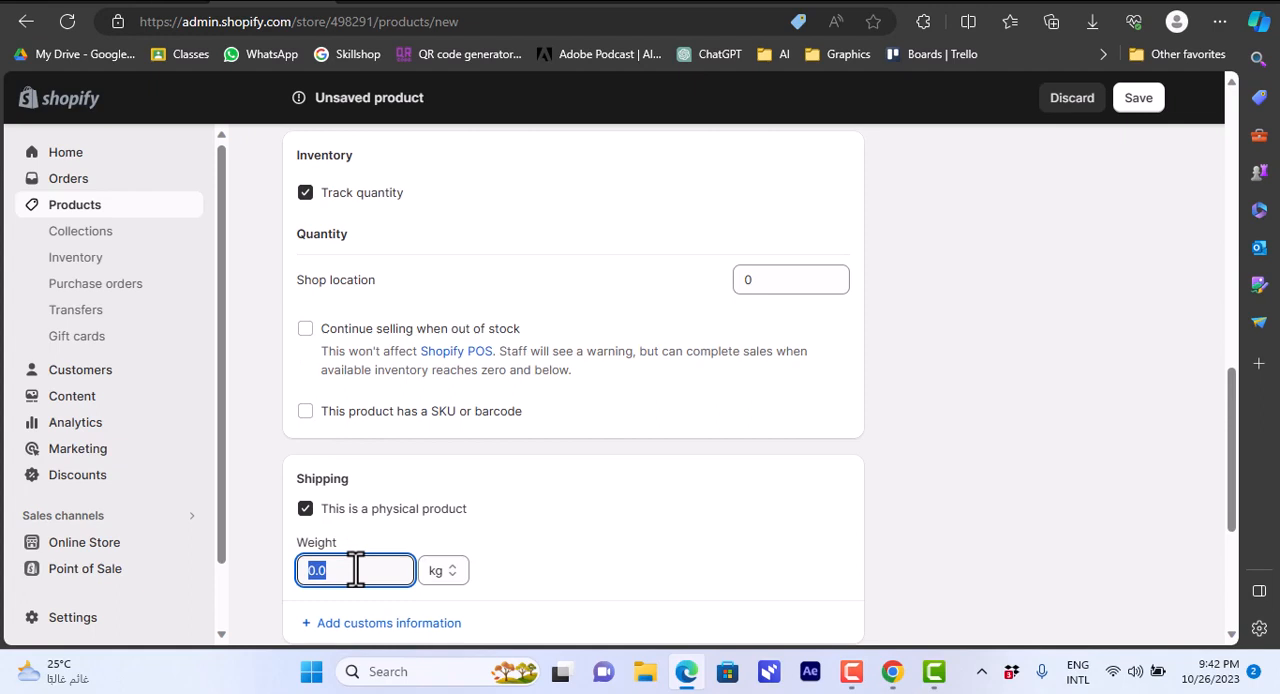
{"action": "type", "text": "0.5"}
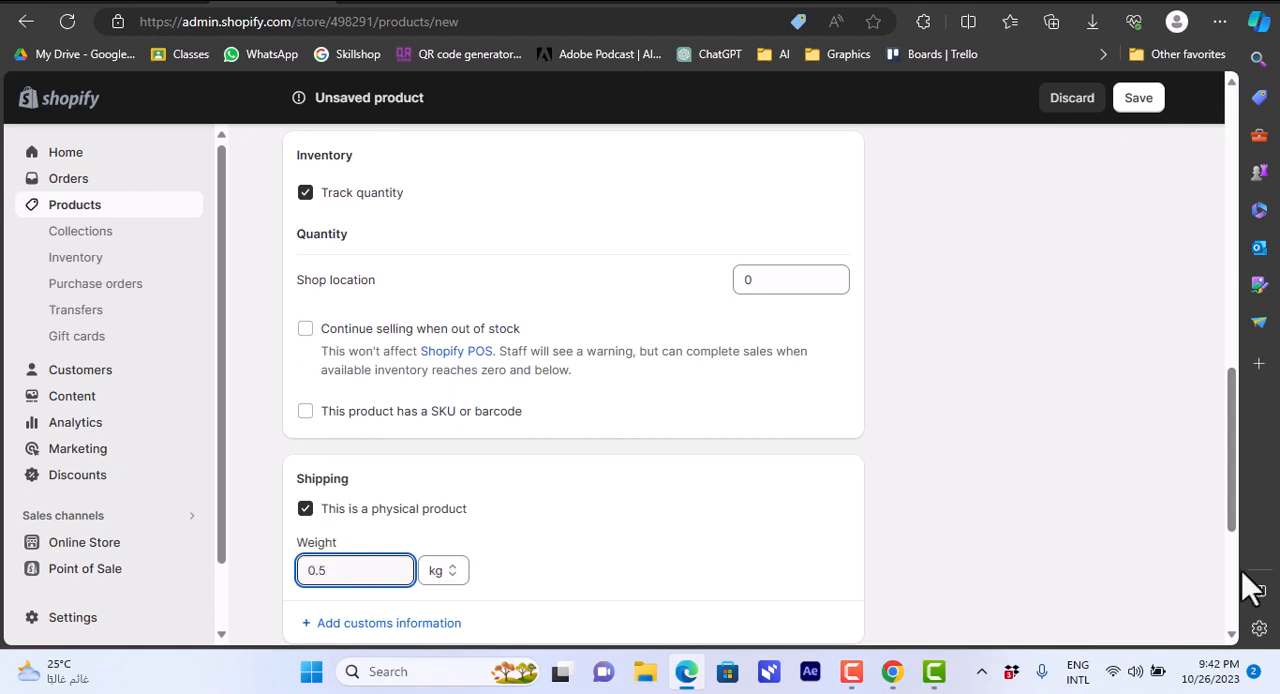
{"action": "scroll", "coordinate": [1240, 575], "scroll_direction": "down", "scroll_amount": 3}
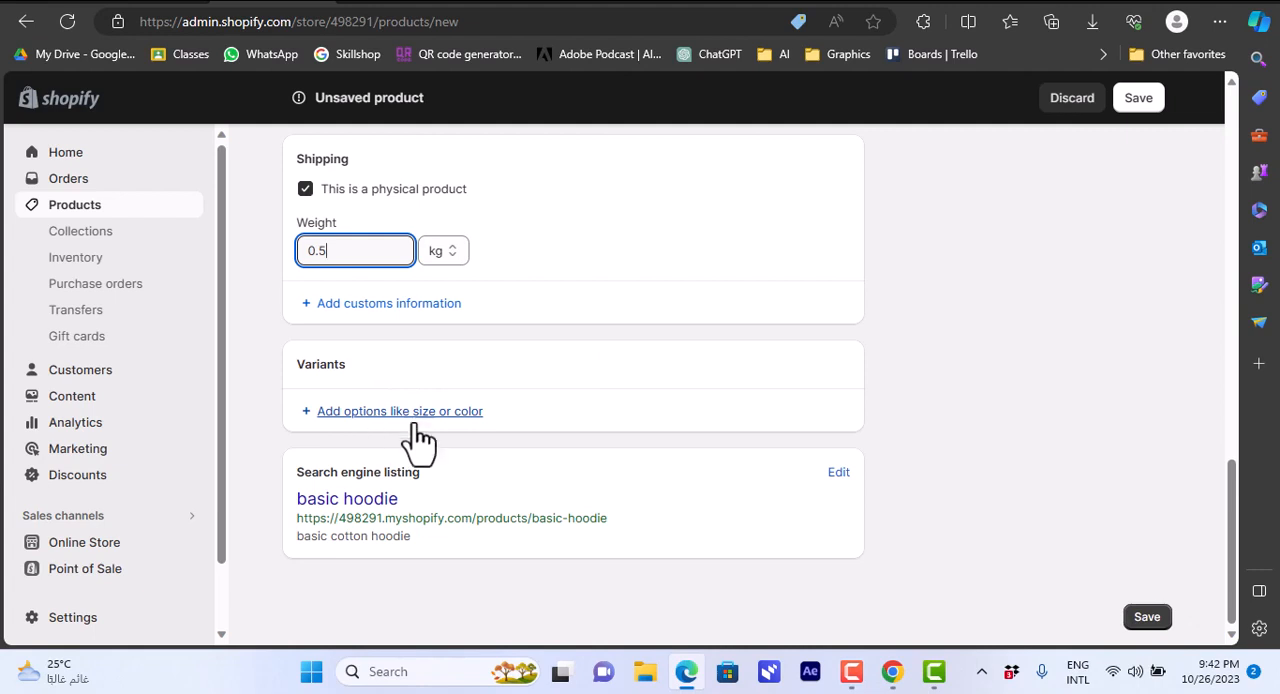
{"action": "left_click", "coordinate": [1158, 620]}
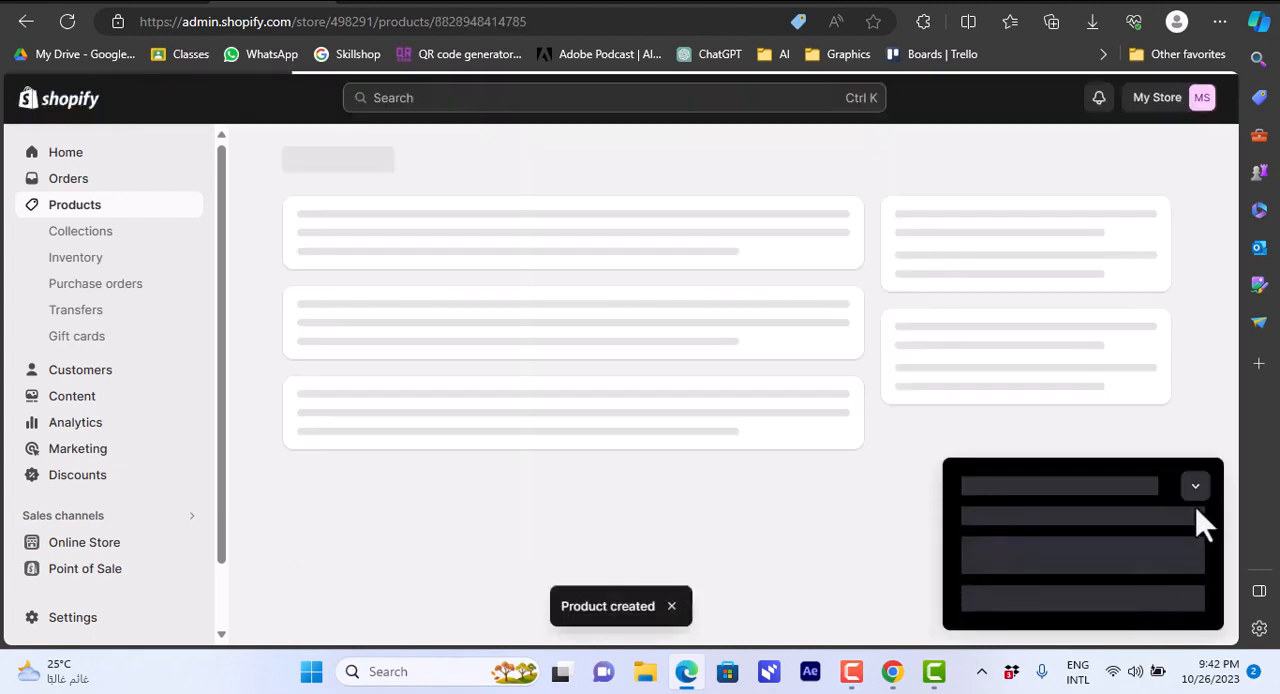
{"action": "left_click", "coordinate": [1195, 486]}
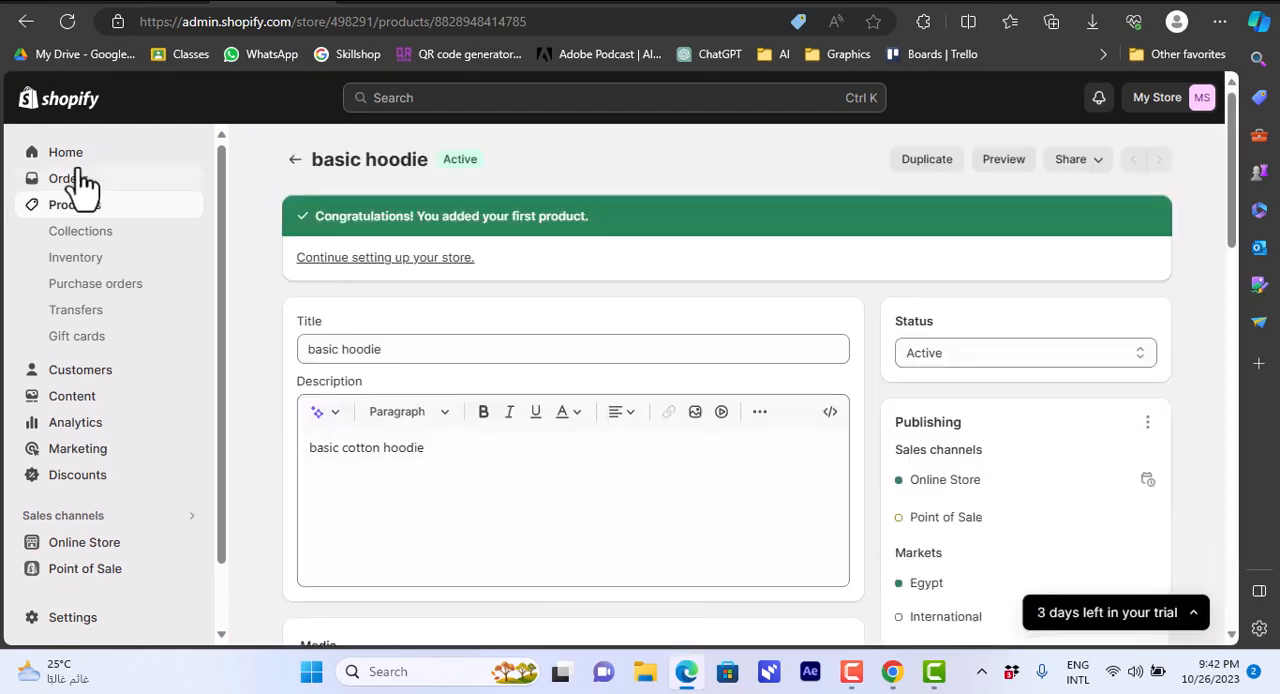
Check the new product in the product list, then view the live online store and examine the basic hoodie's product page.
{"action": "left_click", "coordinate": [75, 222]}
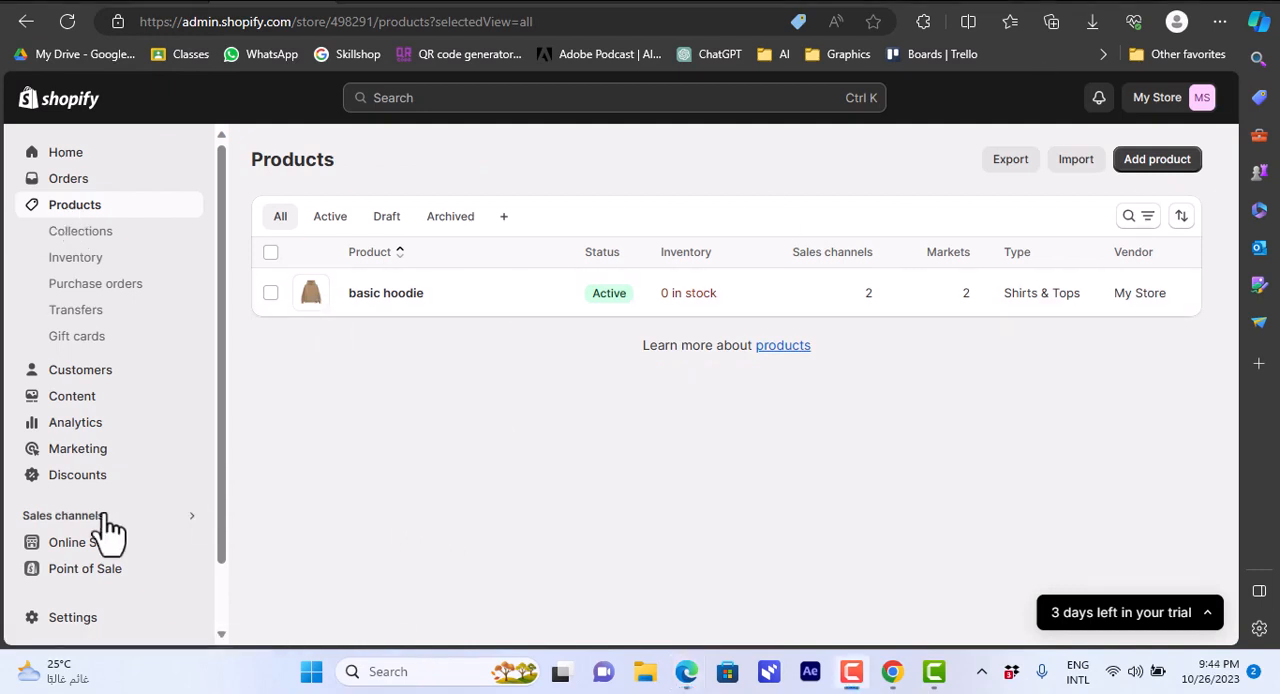
{"action": "mouse_move", "coordinate": [94, 544]}
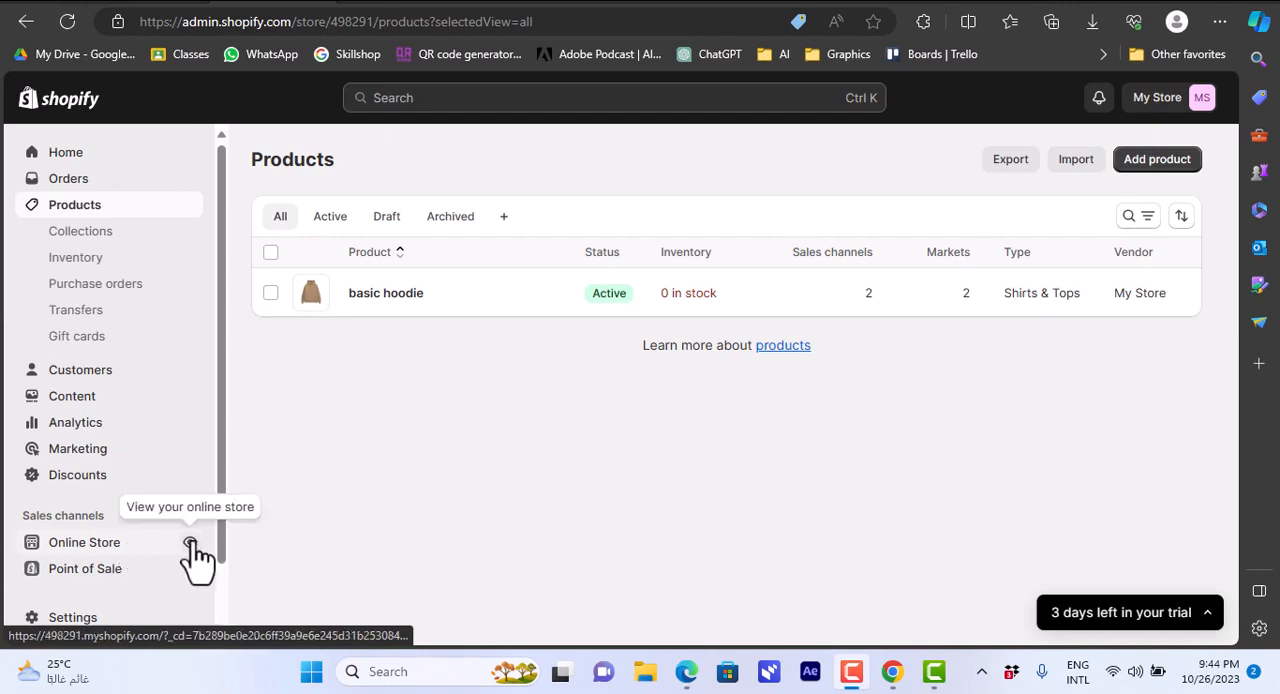
{"action": "left_click", "coordinate": [190, 544]}
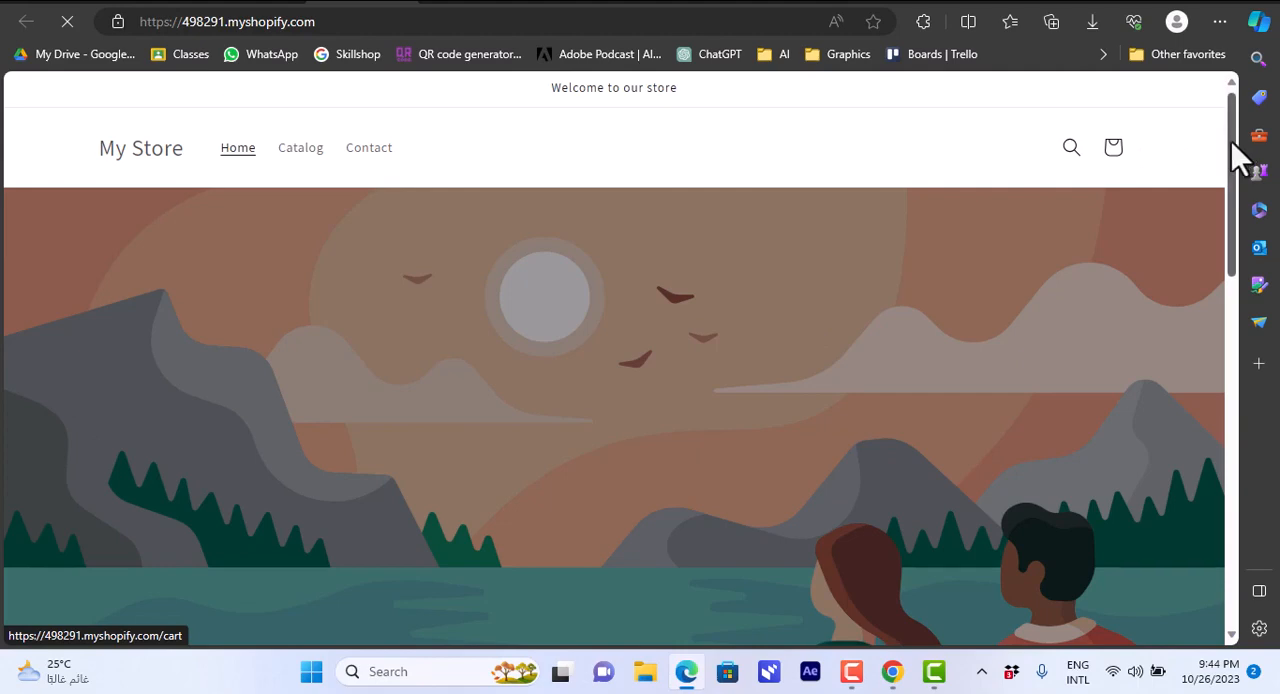
{"action": "left_click_drag", "start_coordinate": [1231, 141], "coordinate": [1232, 408]}
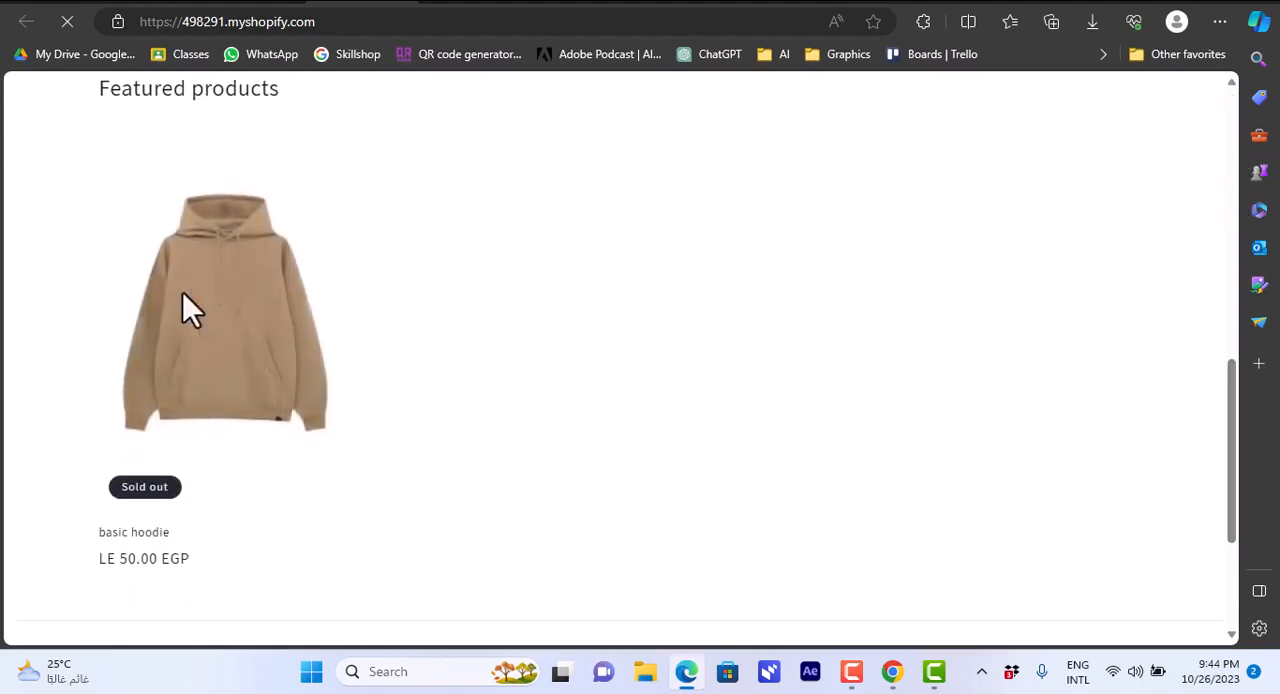
{"action": "left_click", "coordinate": [244, 334]}
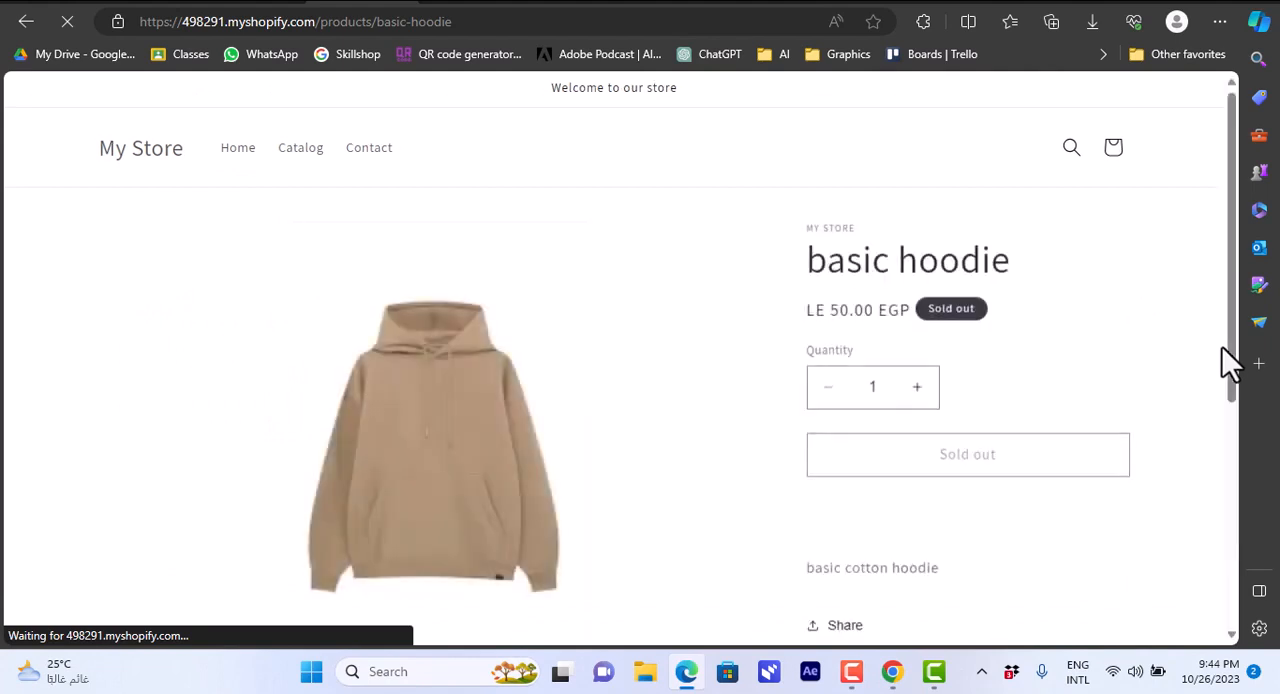
{"action": "scroll", "coordinate": [1237, 400], "scroll_direction": "down", "scroll_amount": 2}
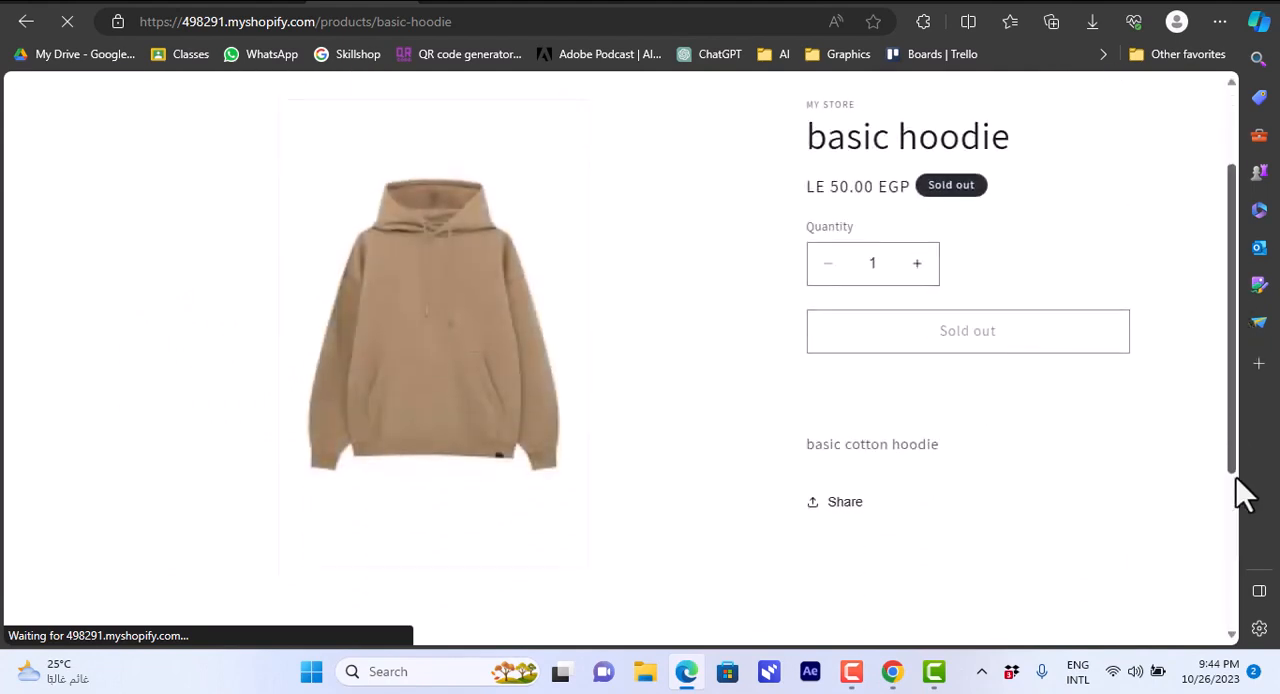
{"action": "scroll", "coordinate": [1240, 380], "scroll_direction": "up", "scroll_amount": 2}
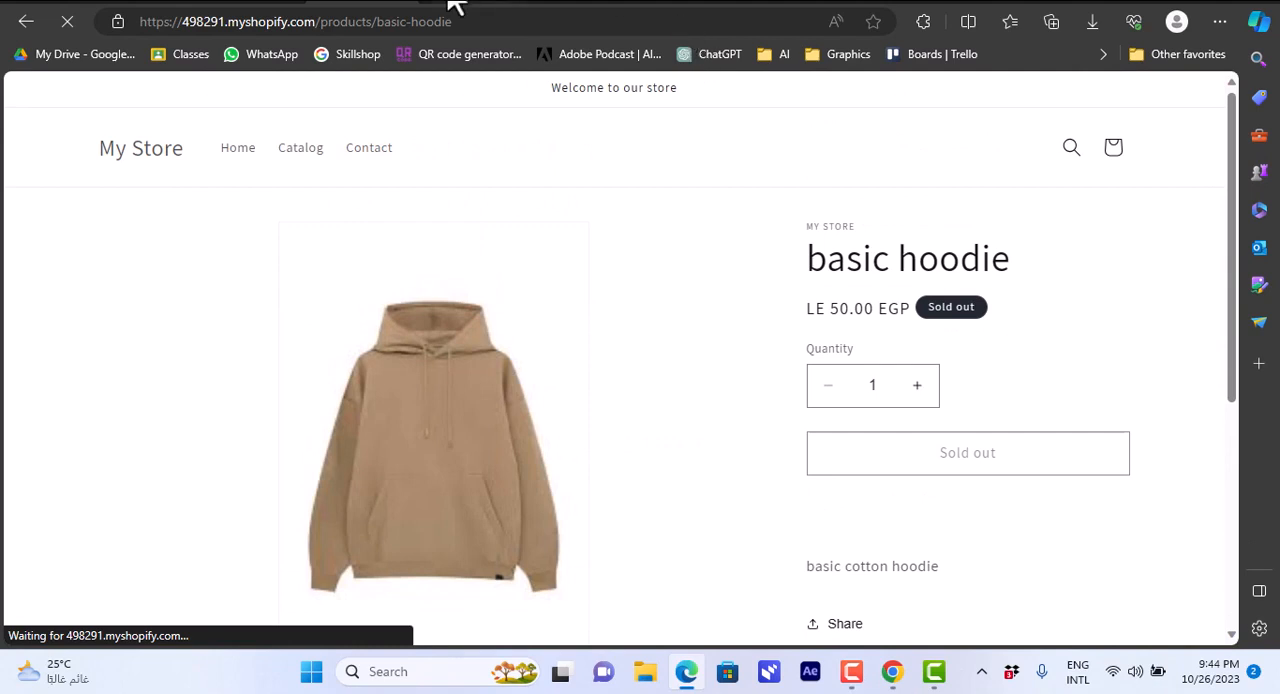
Return to the store admin and open the Online Store themes page at the current theme, Dawn.
{"action": "left_click", "coordinate": [290, 3]}
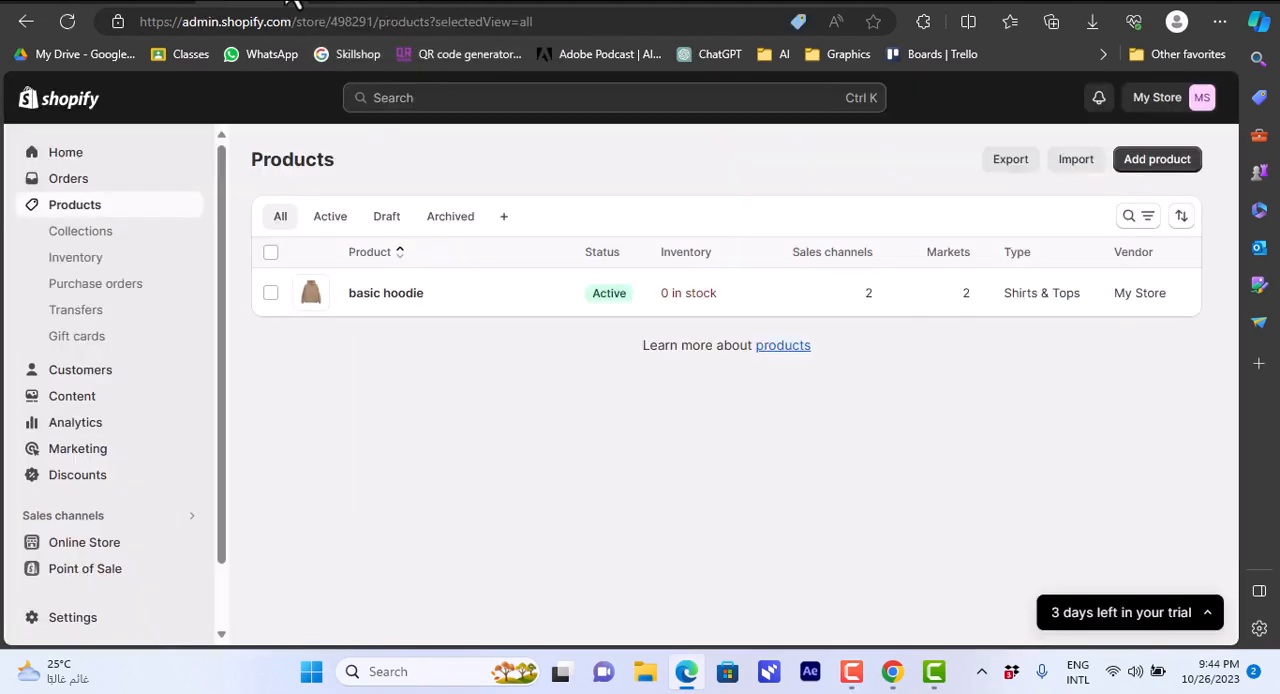
{"action": "left_click", "coordinate": [63, 160]}
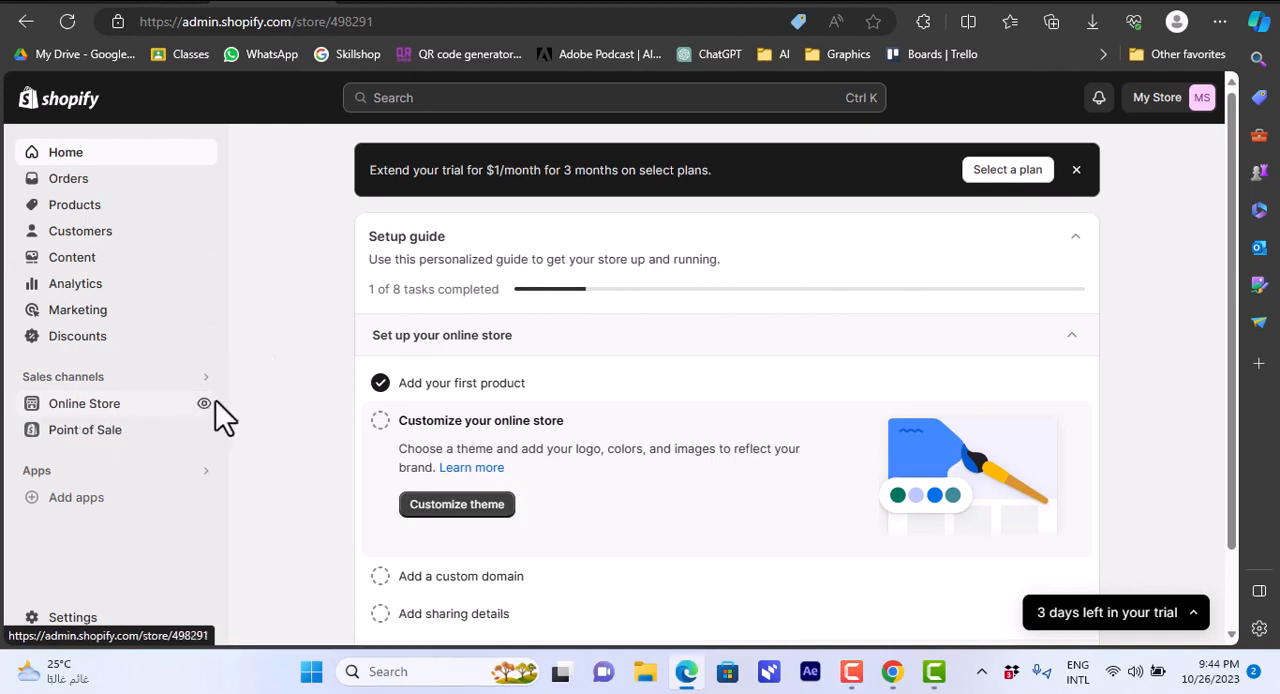
{"action": "left_click", "coordinate": [104, 410]}
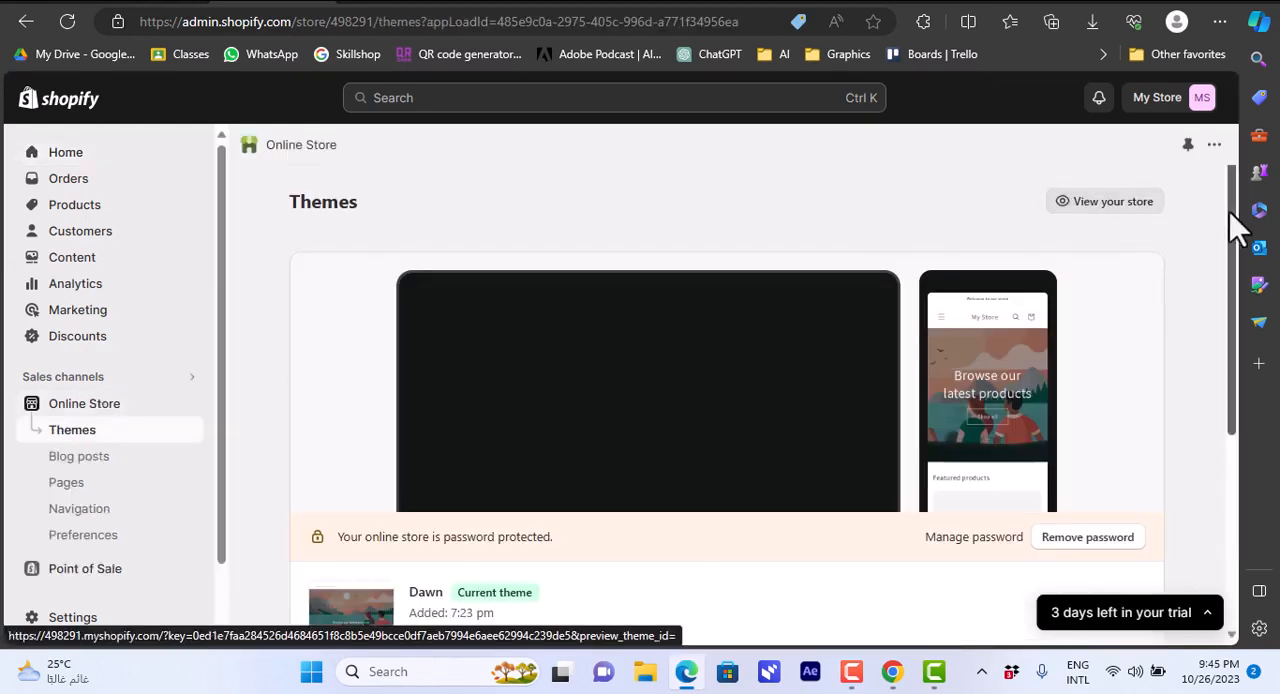
{"action": "scroll", "coordinate": [1231, 223], "scroll_direction": "down", "scroll_amount": 1}
{"action": "scroll", "coordinate": [1233, 270], "scroll_direction": "down", "scroll_amount": 1}
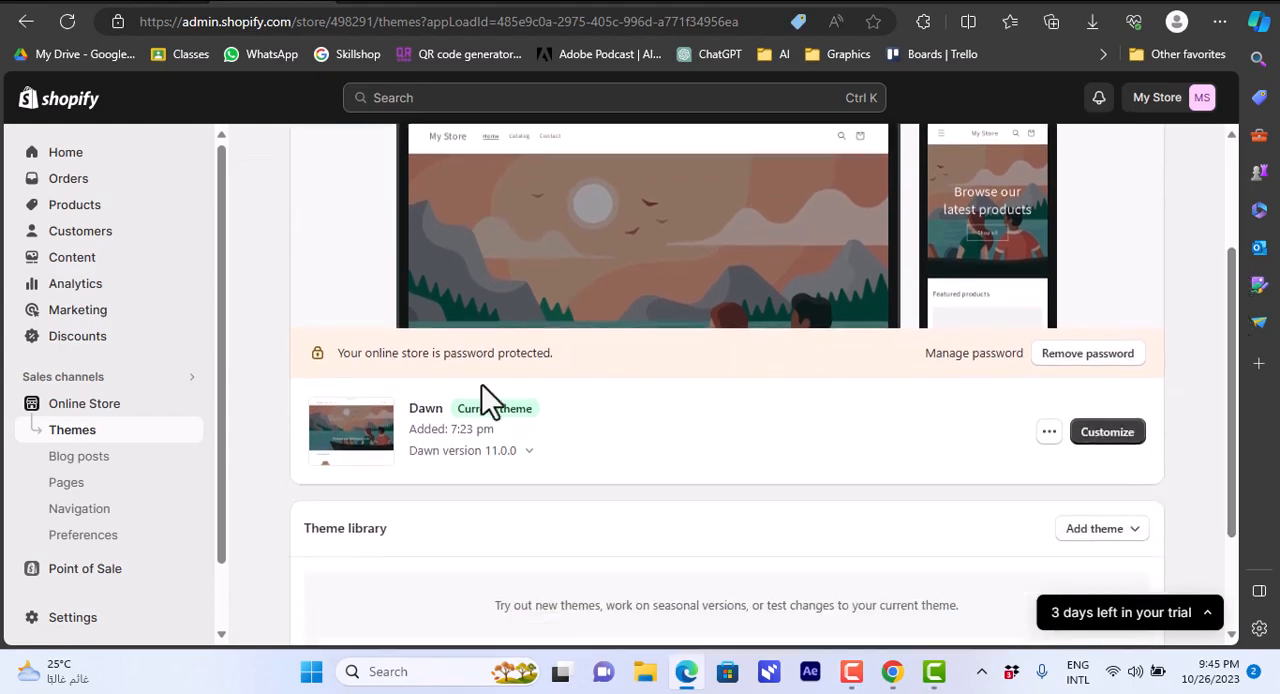
Add the free Refresh theme to the theme library and open it for customization.
{"action": "left_click_drag", "start_coordinate": [1228, 293], "coordinate": [1237, 449]}
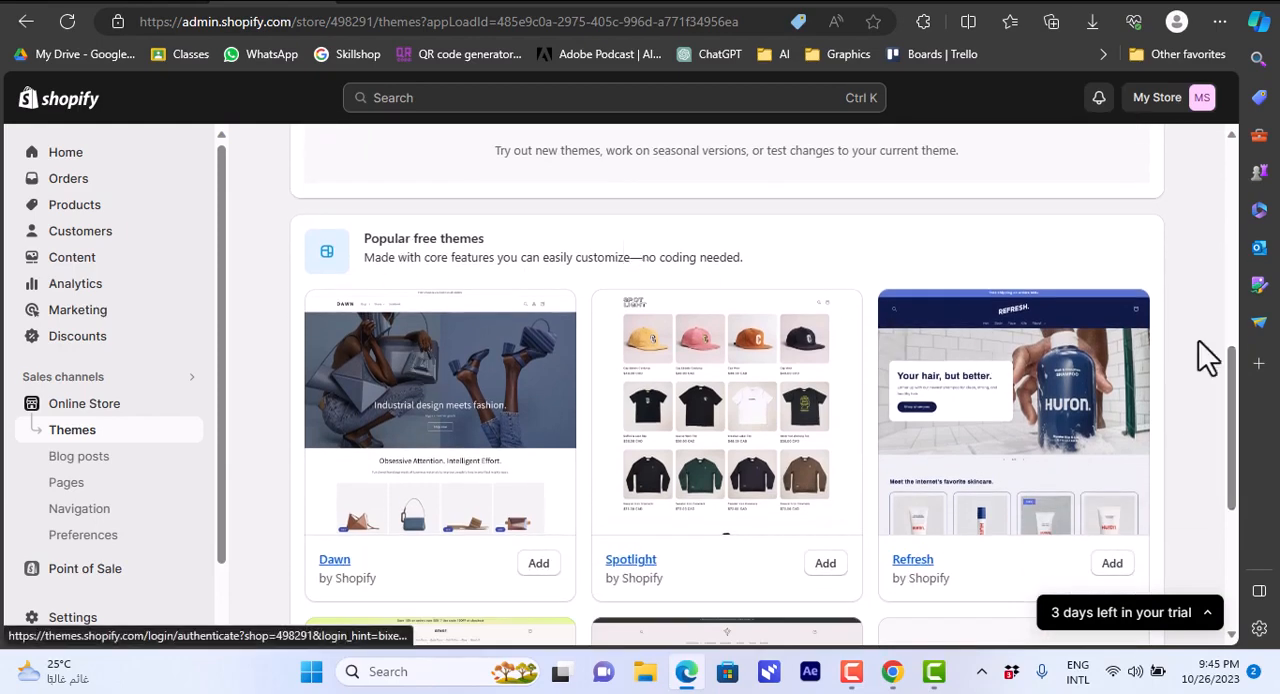
{"action": "left_click_drag", "start_coordinate": [1234, 368], "coordinate": [1233, 408]}
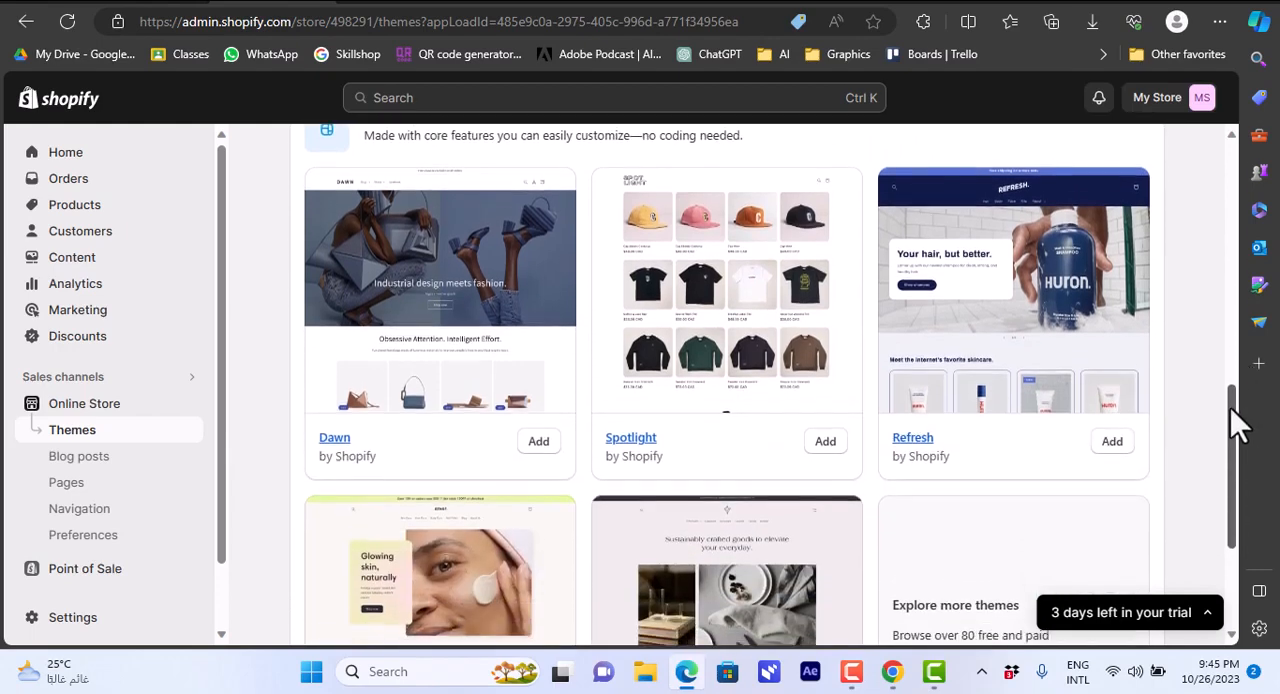
{"action": "left_click", "coordinate": [1113, 440]}
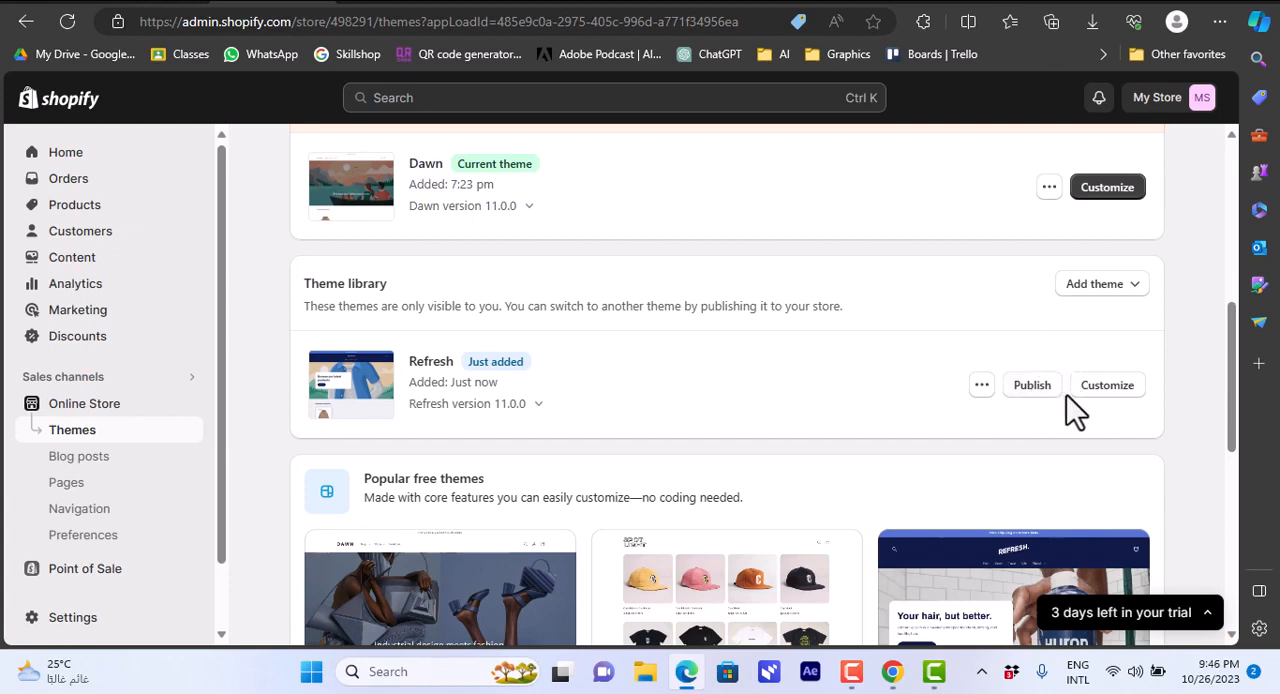
{"action": "left_click", "coordinate": [1108, 389]}
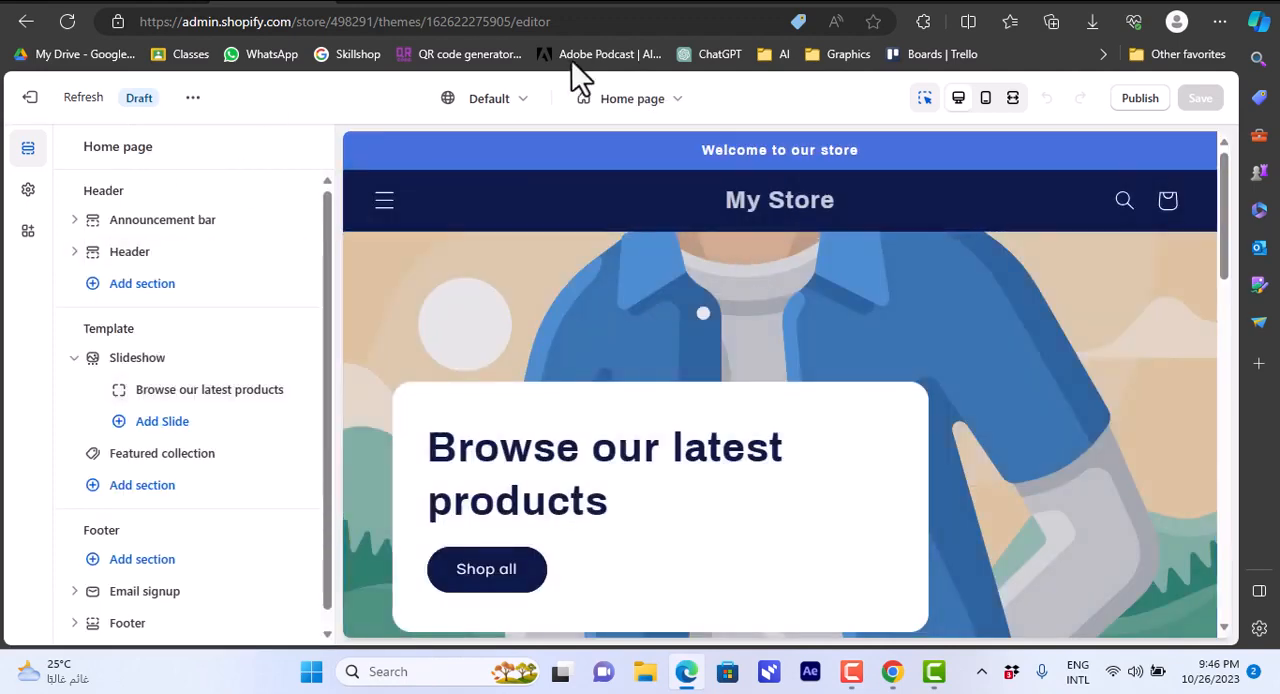
Switch the theme editor from the home page to the Default product template.
{"action": "left_click", "coordinate": [684, 112]}
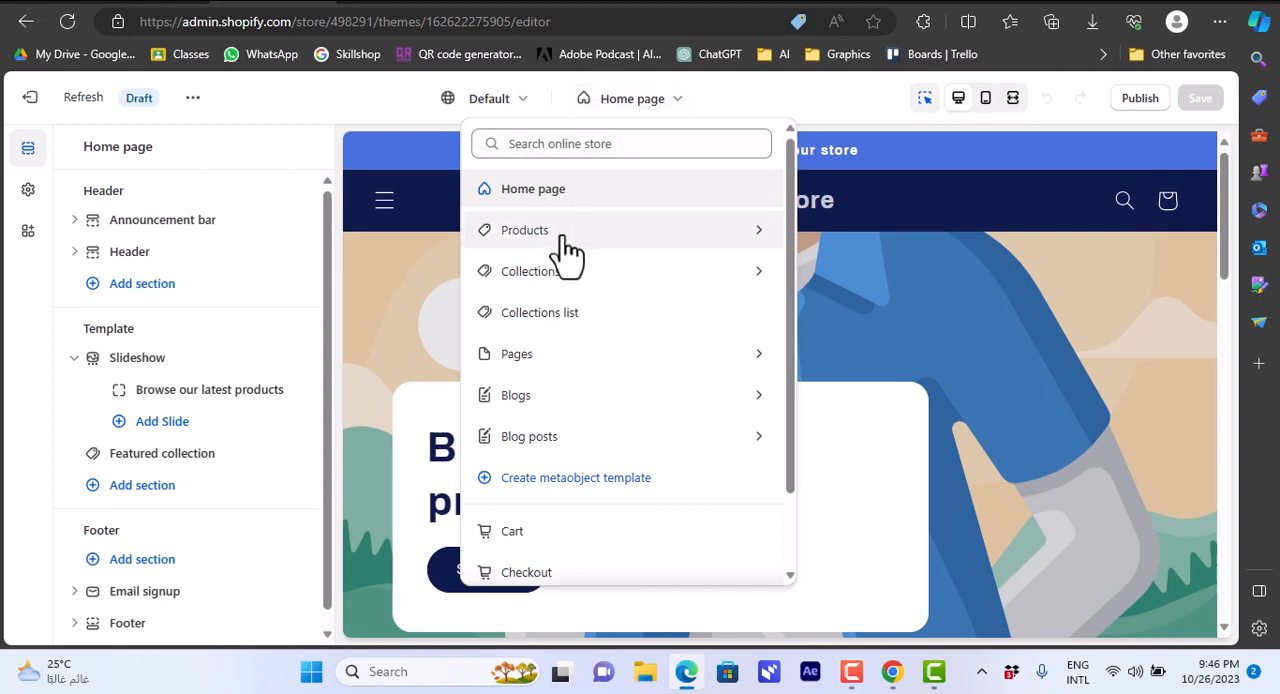
{"action": "left_click", "coordinate": [645, 250]}
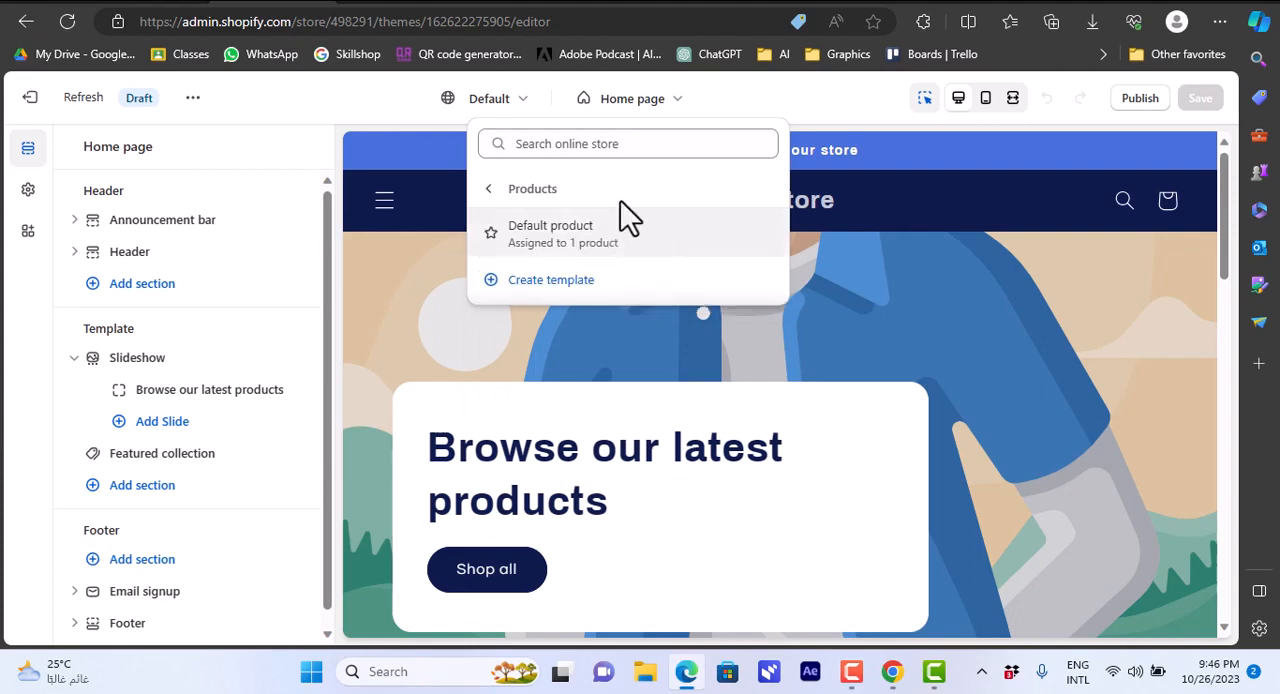
{"action": "left_click", "coordinate": [617, 253]}
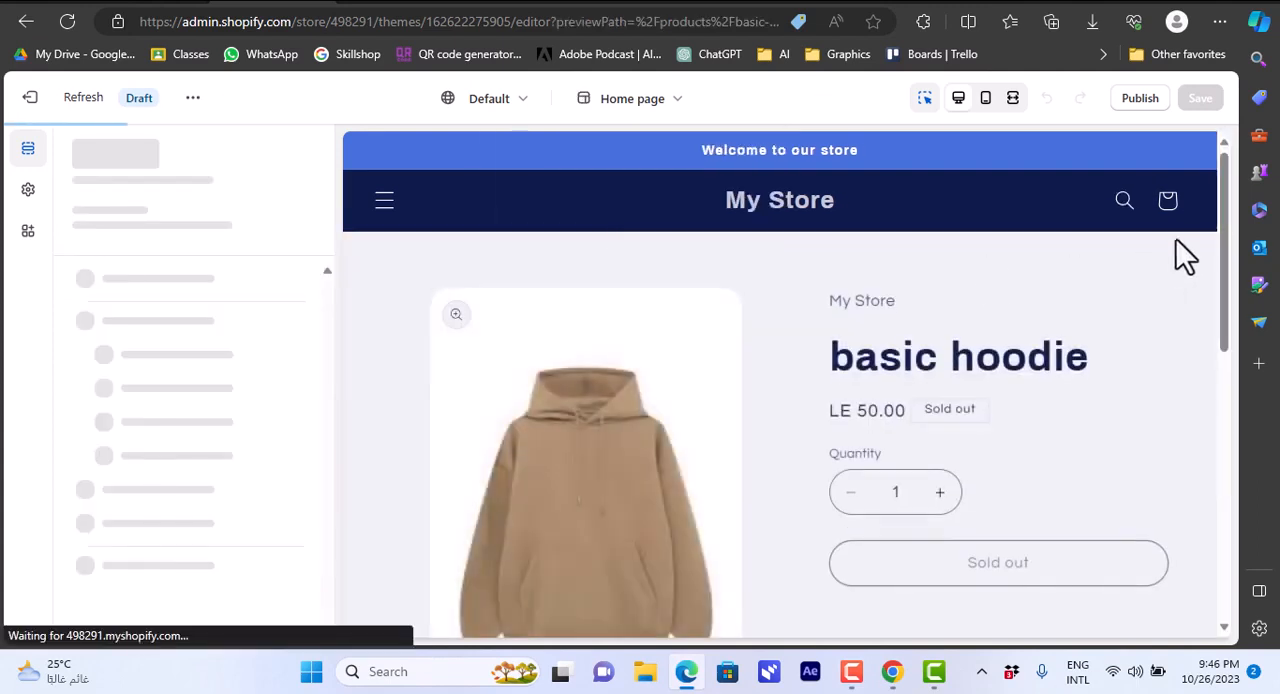
{"action": "mouse_move", "coordinate": [1223, 211]}
{"action": "left_mouse_down"}
{"action": "mouse_move", "coordinate": [1222, 313]}
{"action": "mouse_move", "coordinate": [1237, 200]}
{"action": "left_mouse_up"}
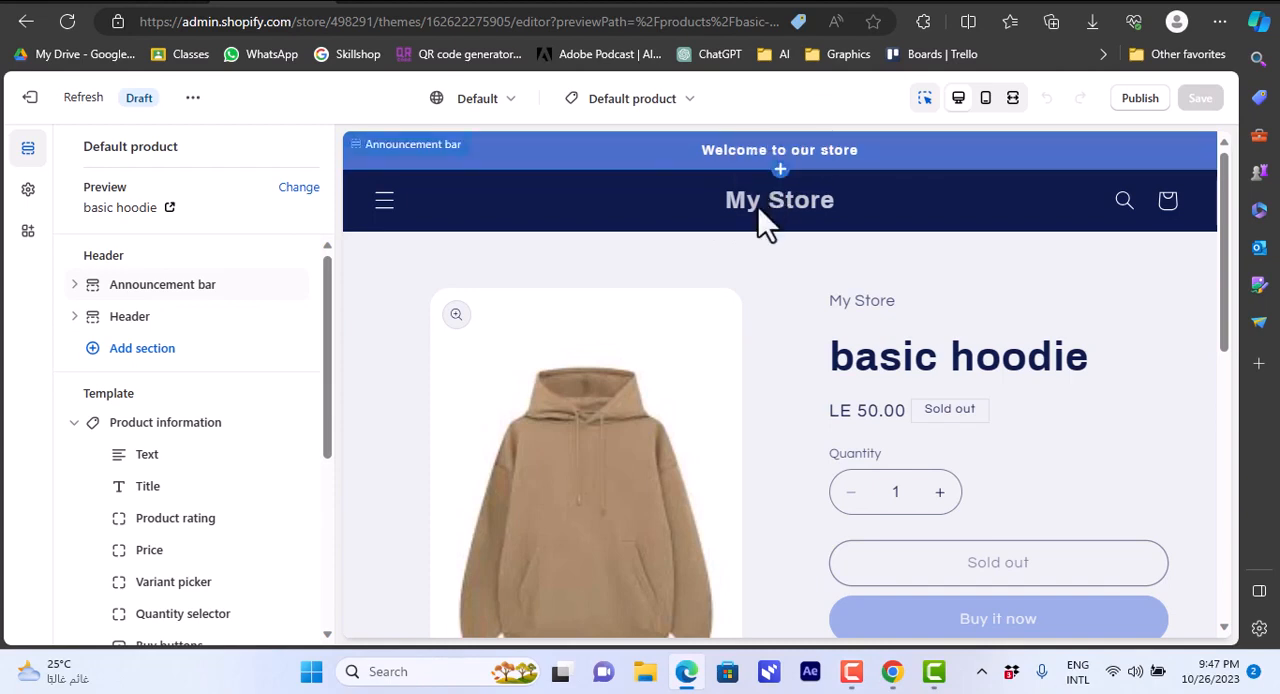
Try the Top left desktop logo position in the header section and set it back to Top center.
{"action": "left_click", "coordinate": [678, 207]}
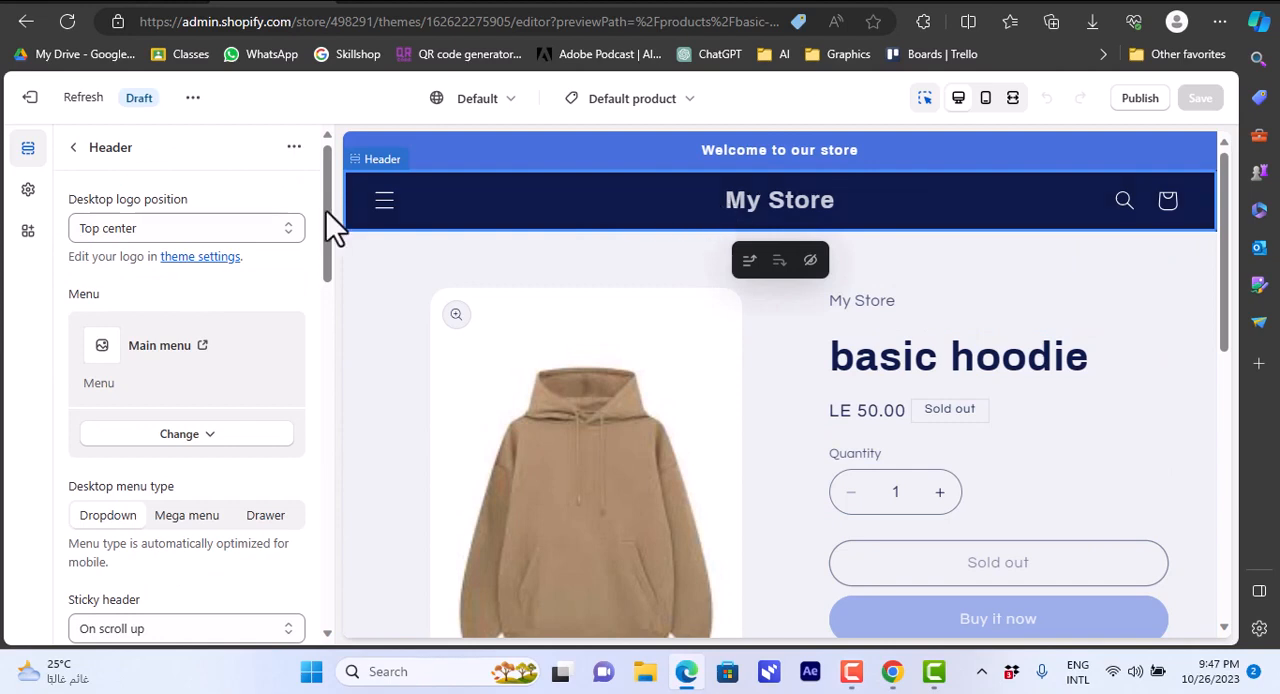
{"action": "left_click", "coordinate": [282, 230]}
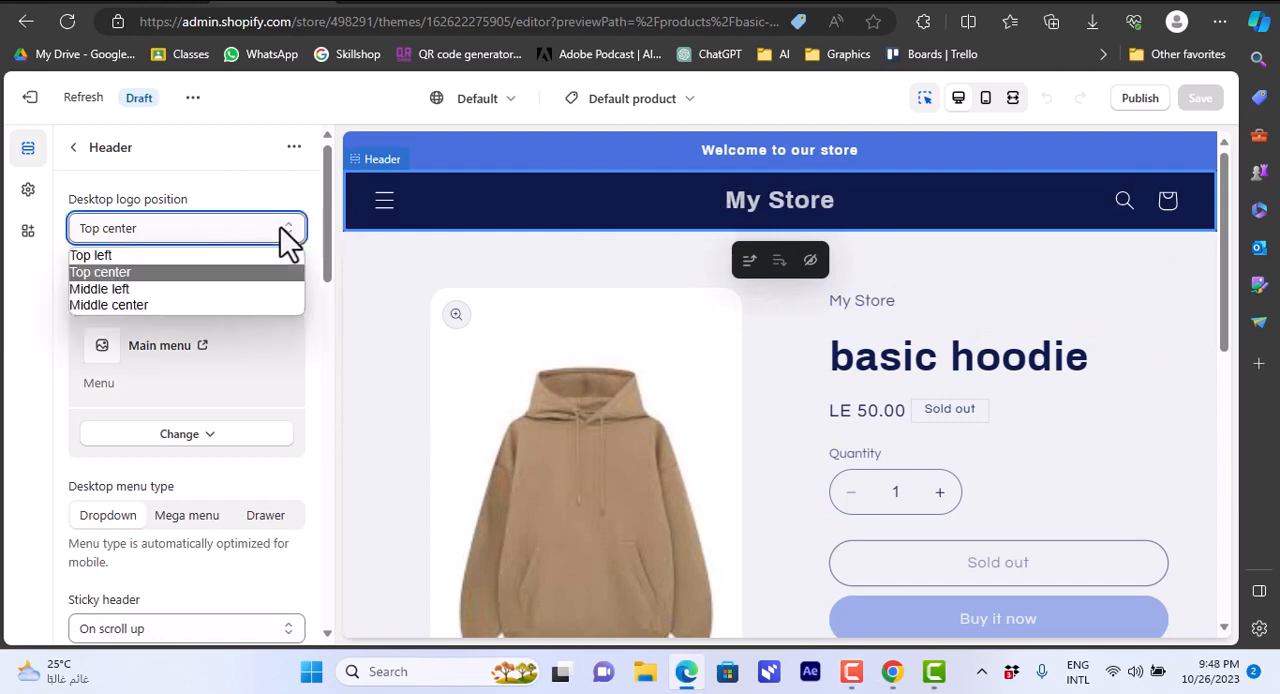
{"action": "left_click", "coordinate": [226, 257]}
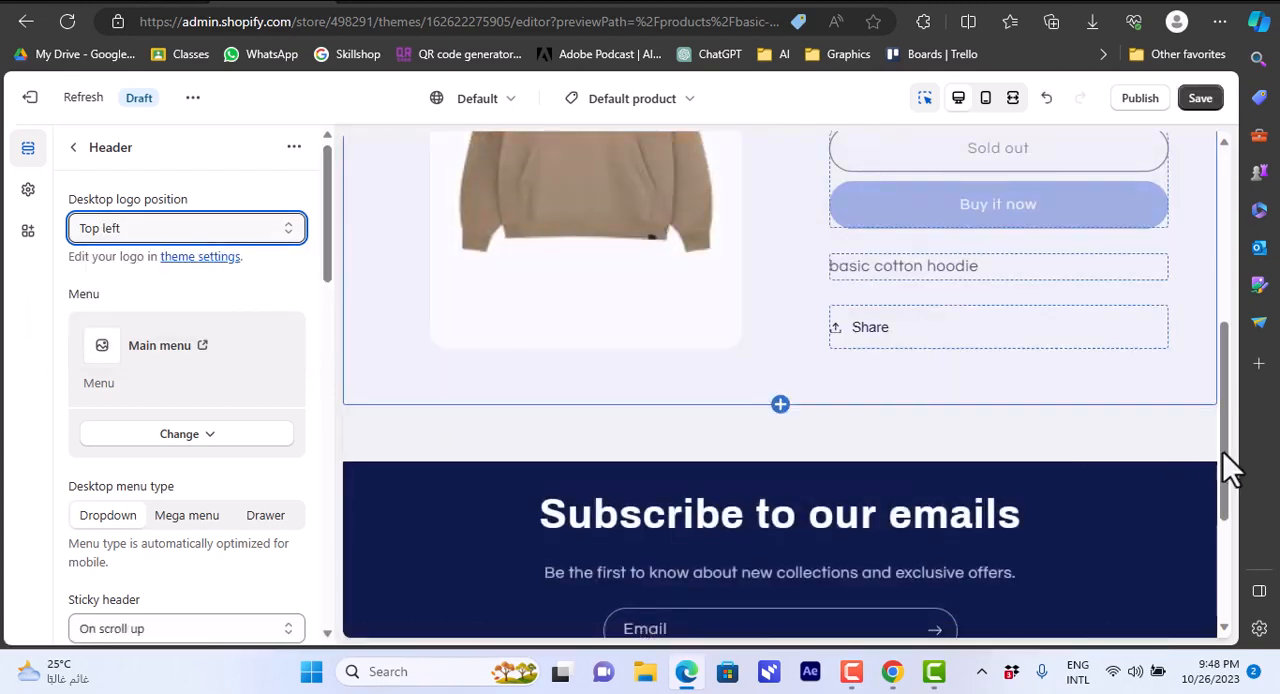
{"action": "left_click_drag", "start_coordinate": [1223, 452], "coordinate": [1254, 149]}
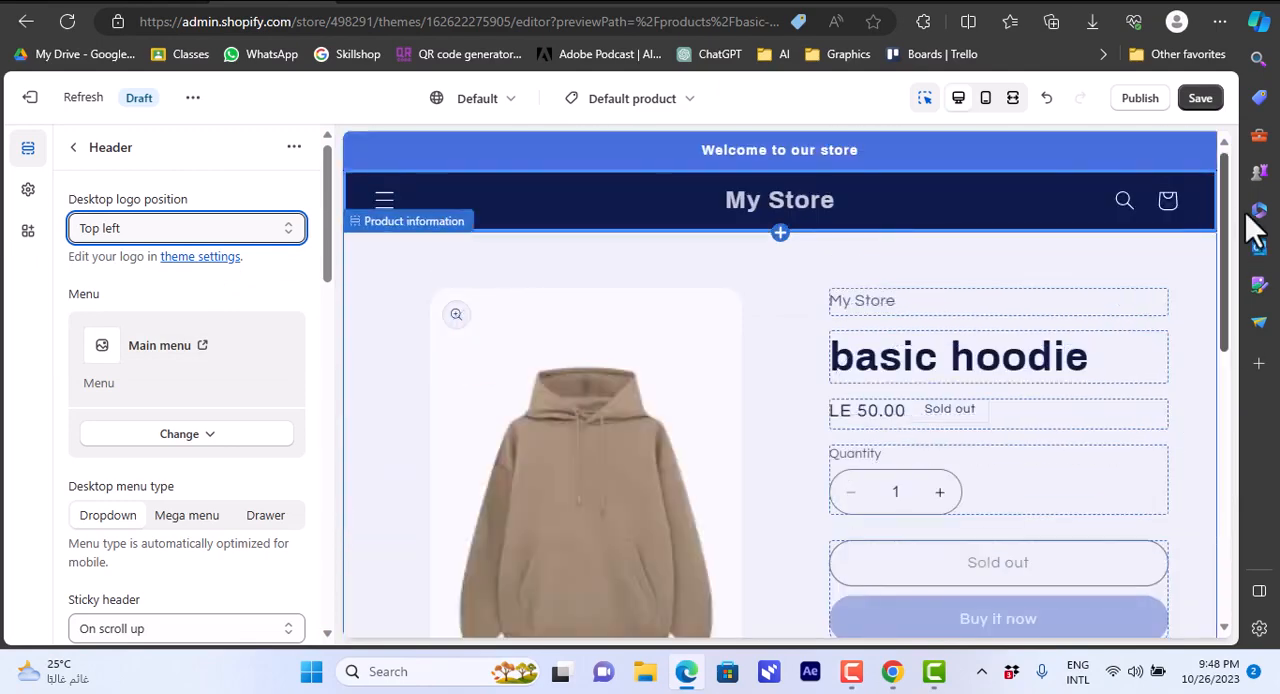
{"action": "left_click", "coordinate": [191, 240]}
{"action": "key", "text": "Escape"}
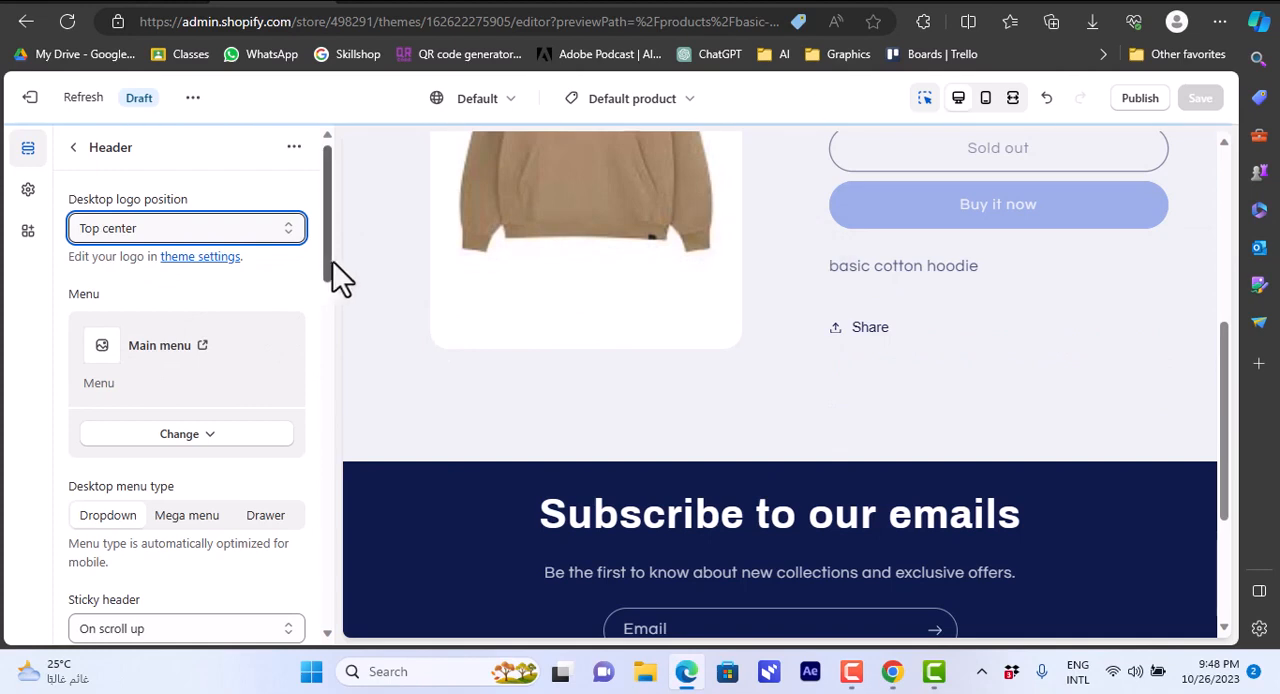
Change the header section's color scheme to Scheme 5.
{"action": "left_click_drag", "start_coordinate": [328, 261], "coordinate": [325, 386]}
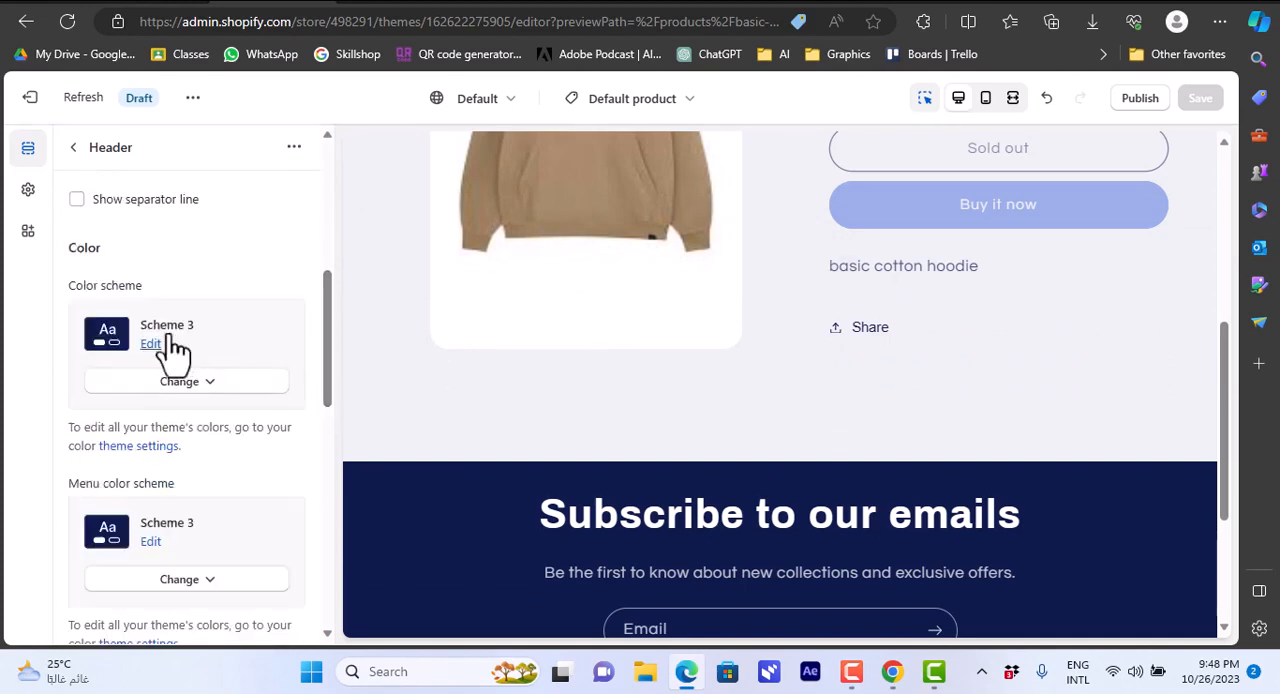
{"action": "left_click", "coordinate": [205, 390]}
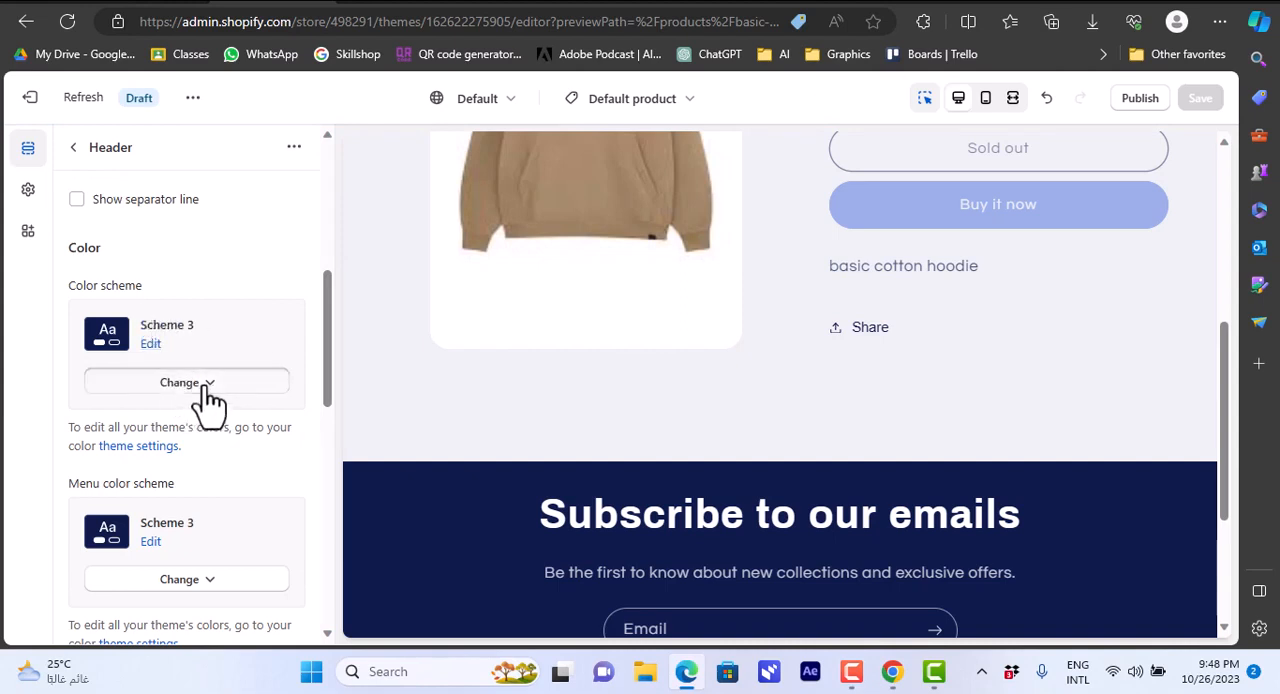
{"action": "left_click", "coordinate": [188, 334]}
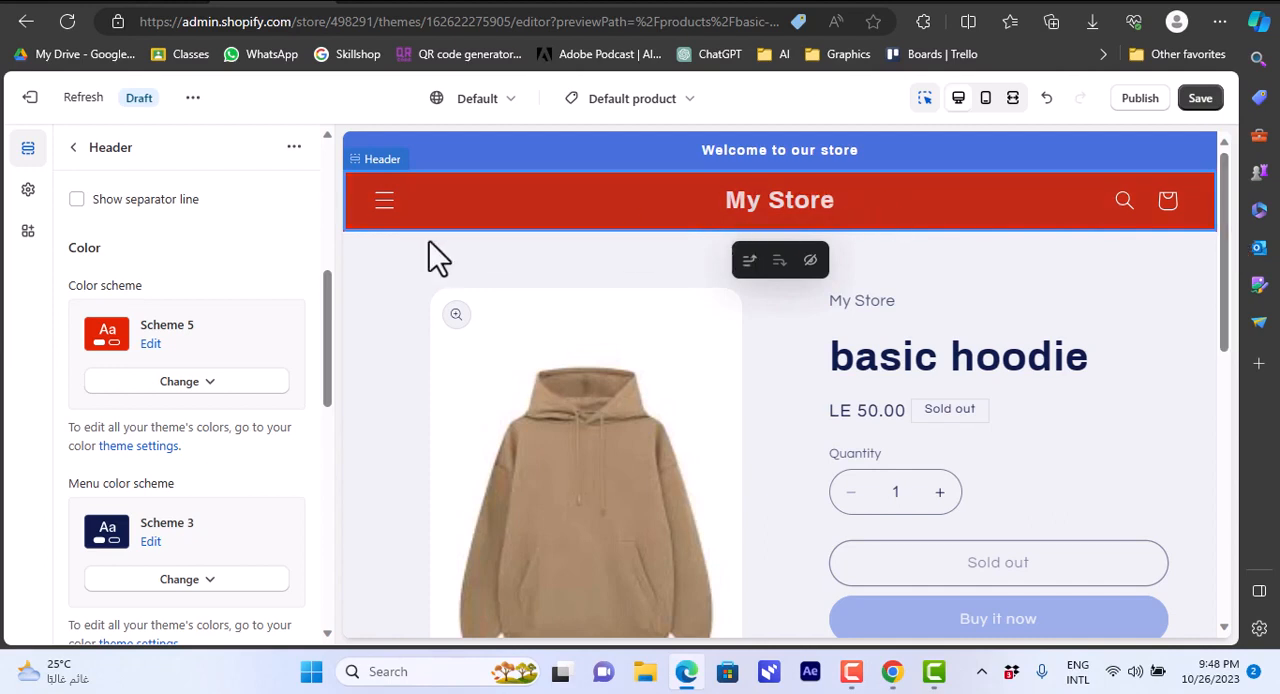
Examine the header section's remaining options, including mobile layout, spacing, section padding and the expanded theme settings.
{"action": "left_click_drag", "start_coordinate": [331, 329], "coordinate": [335, 518]}
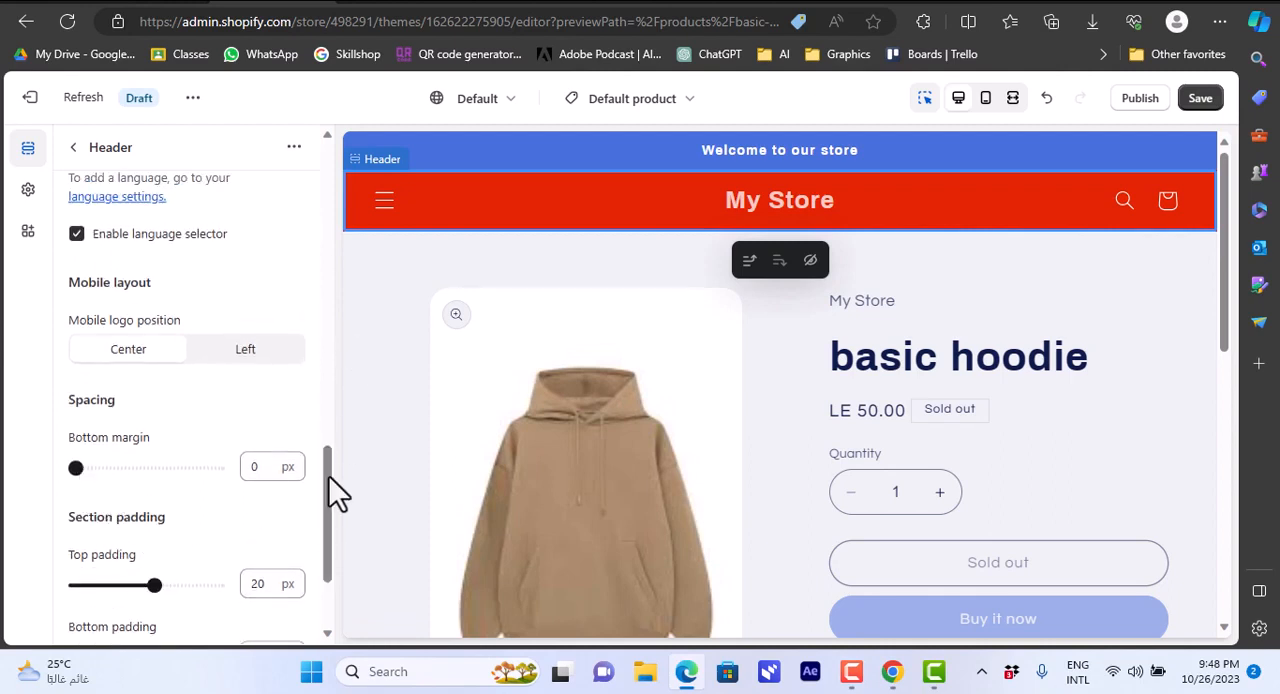
{"action": "left_click_drag", "start_coordinate": [329, 478], "coordinate": [330, 499]}
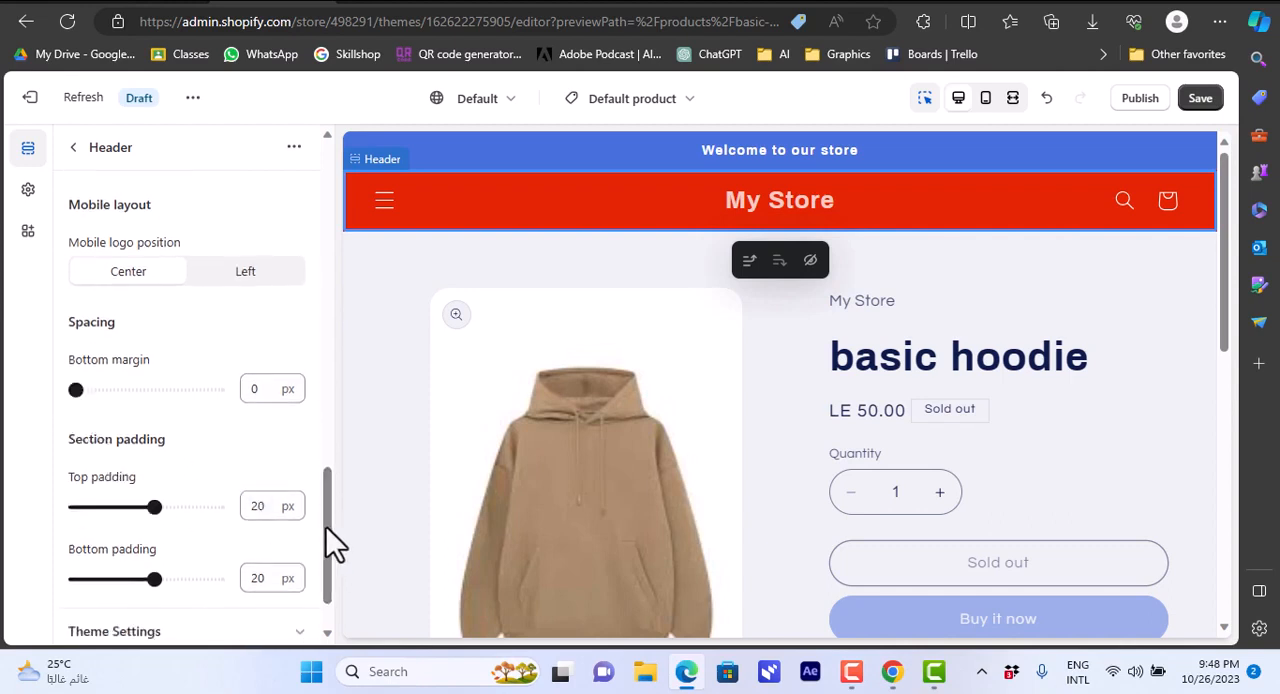
{"action": "left_click_drag", "start_coordinate": [326, 527], "coordinate": [328, 590]}
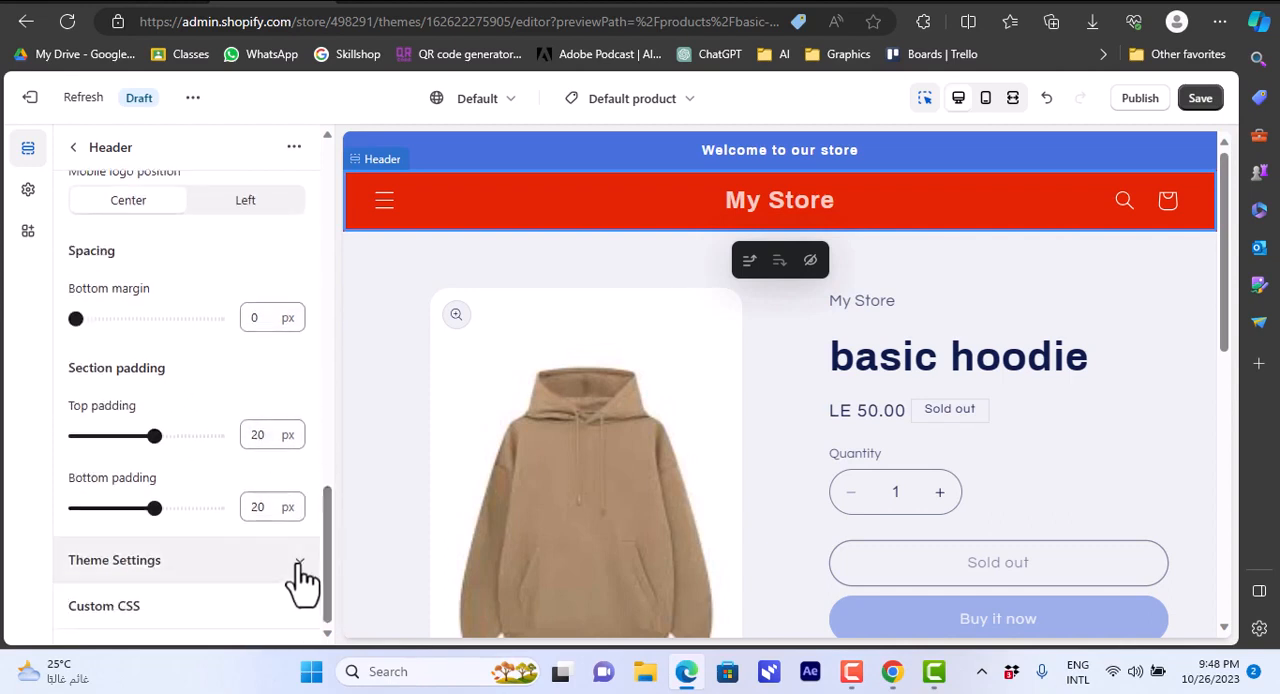
{"action": "left_click", "coordinate": [300, 576]}
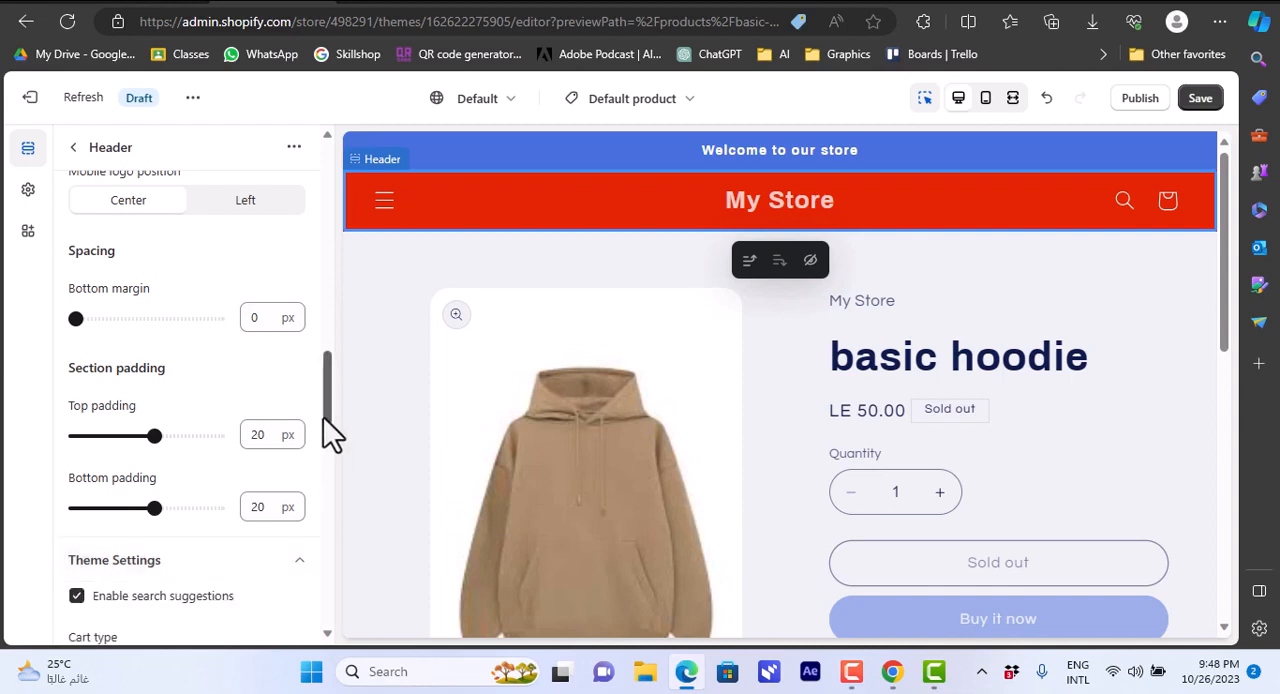
{"action": "left_click_drag", "start_coordinate": [323, 417], "coordinate": [328, 466]}
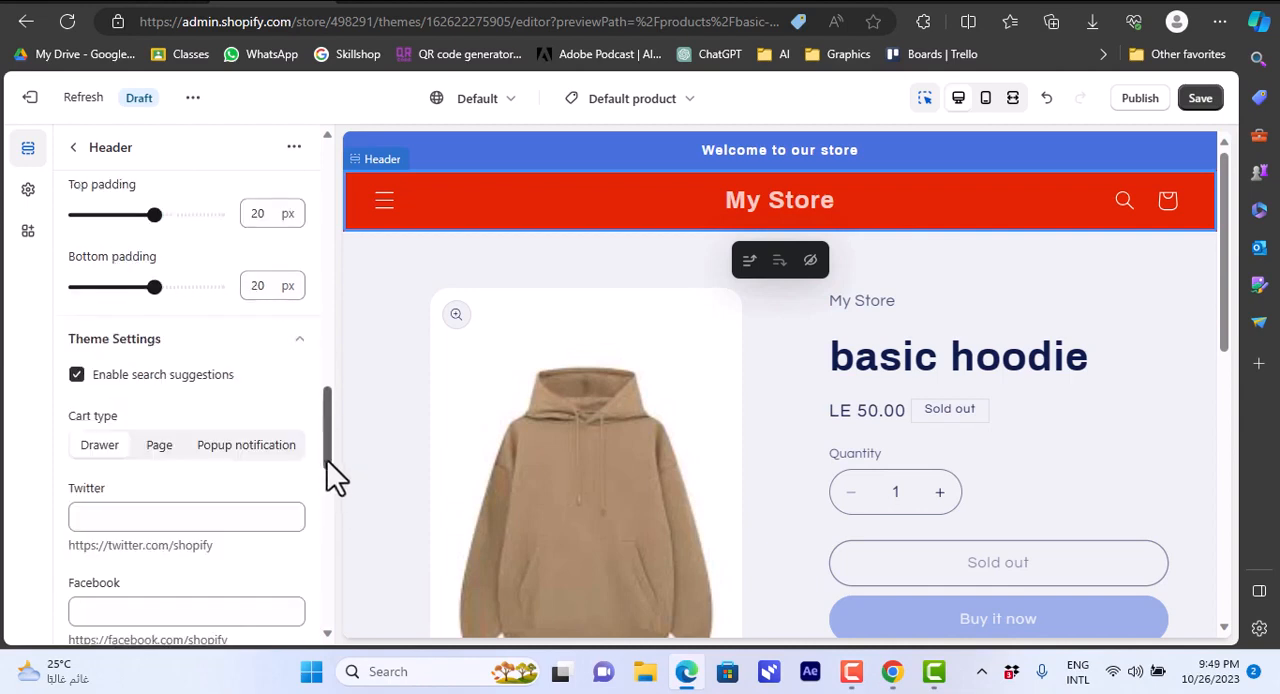
{"action": "left_click_drag", "start_coordinate": [322, 450], "coordinate": [333, 200]}
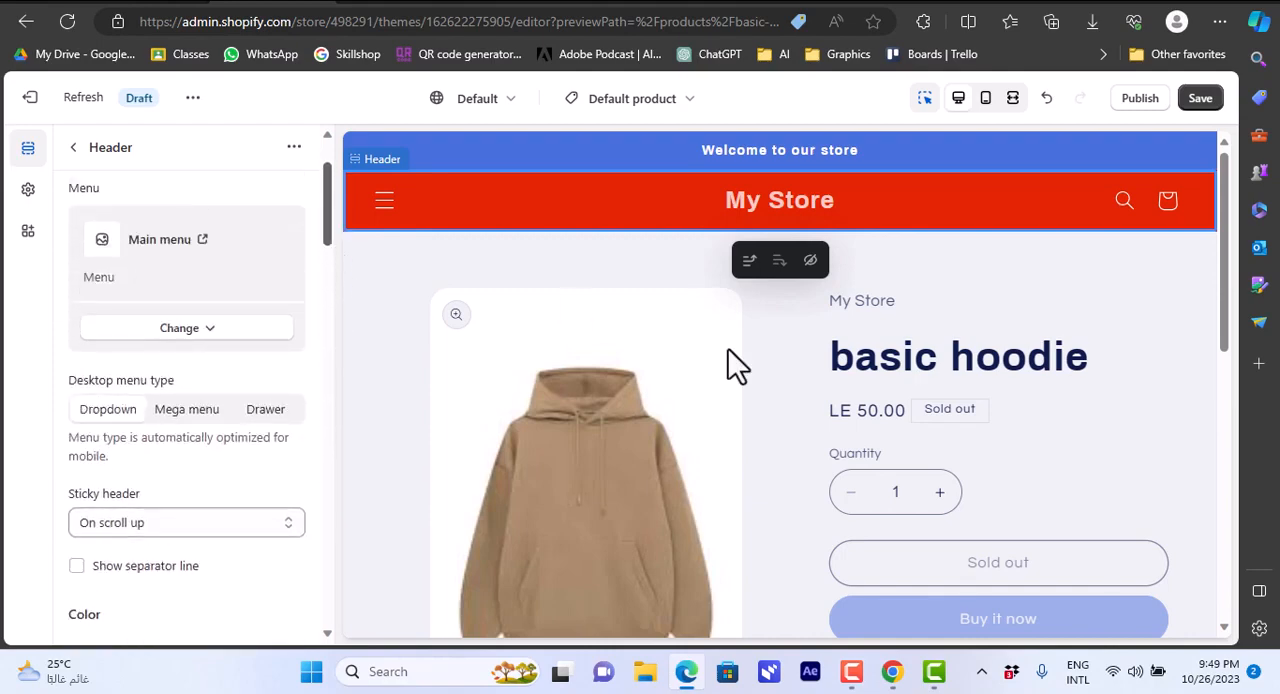
Examine the settings of the product page's Title and Buy buttons blocks, then return to the template's section list.
{"action": "left_click_drag", "start_coordinate": [1221, 297], "coordinate": [1224, 330]}
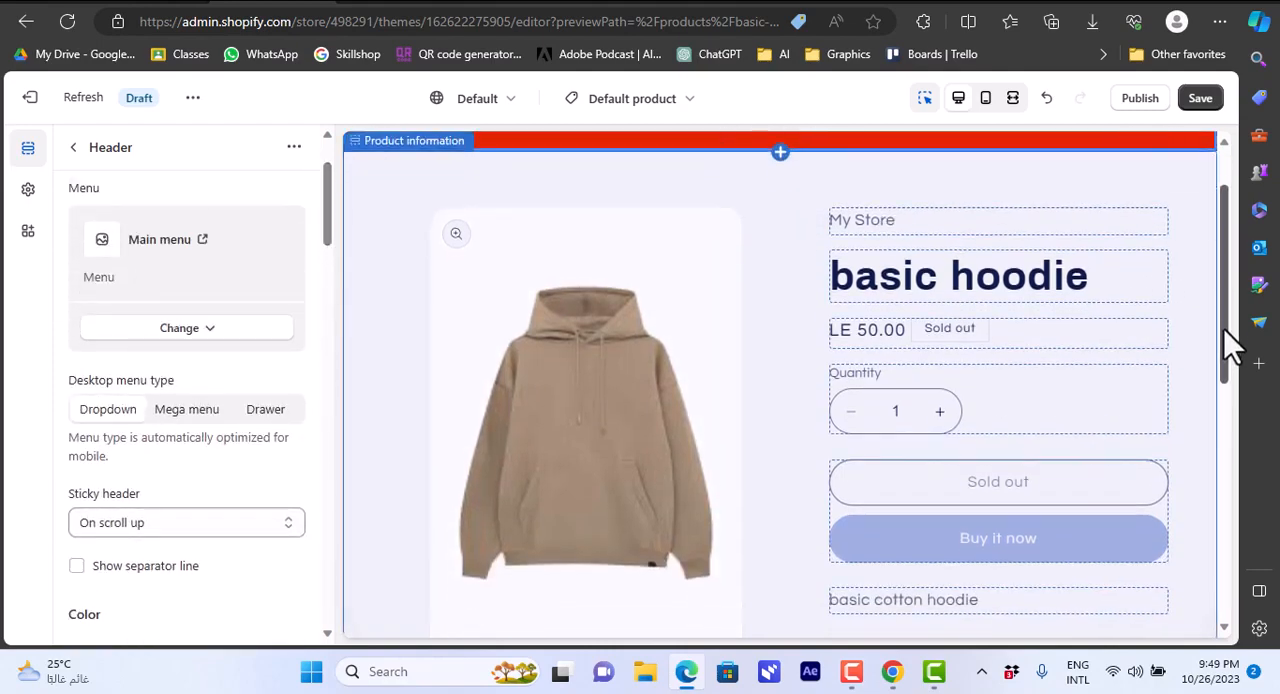
{"action": "left_click", "coordinate": [1000, 293]}
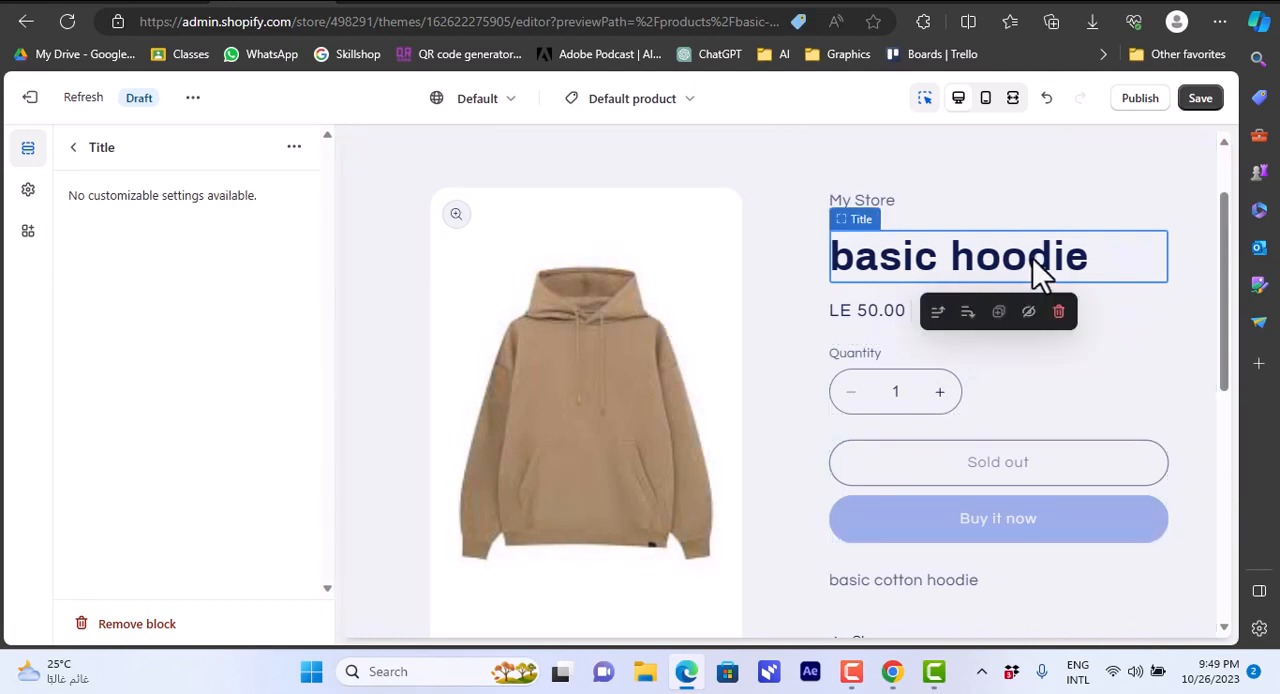
{"action": "left_click", "coordinate": [1000, 524]}
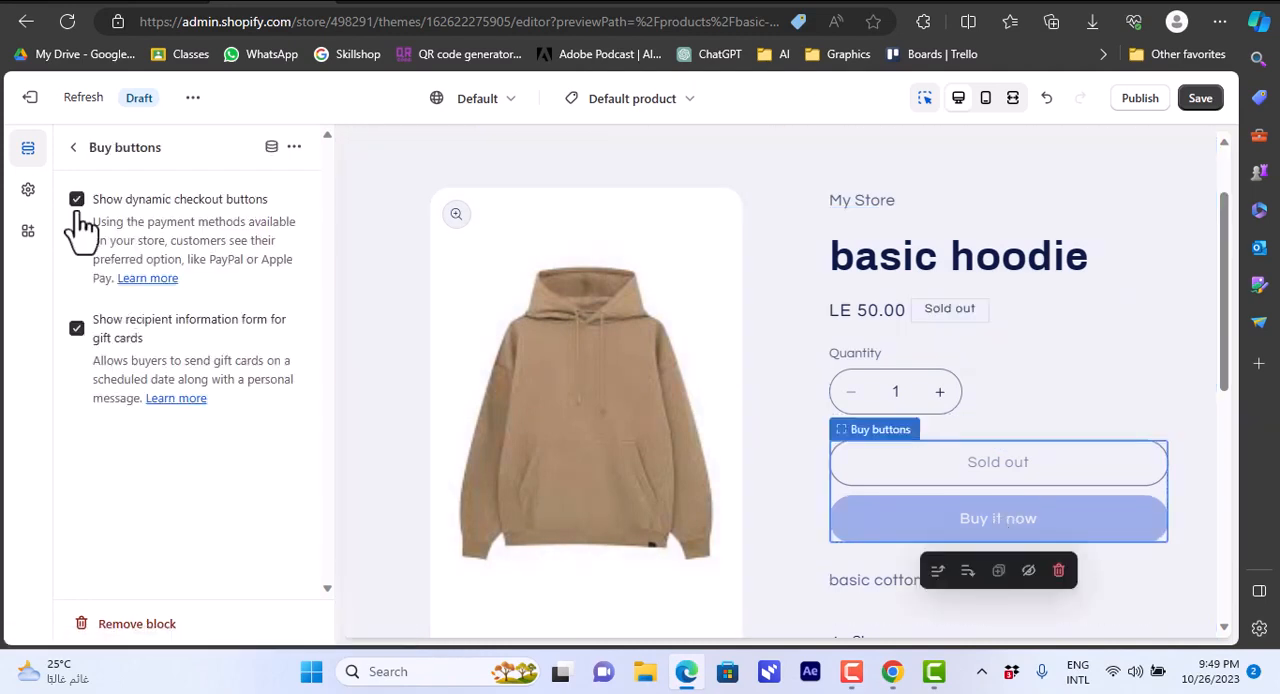
{"action": "left_click", "coordinate": [933, 506]}
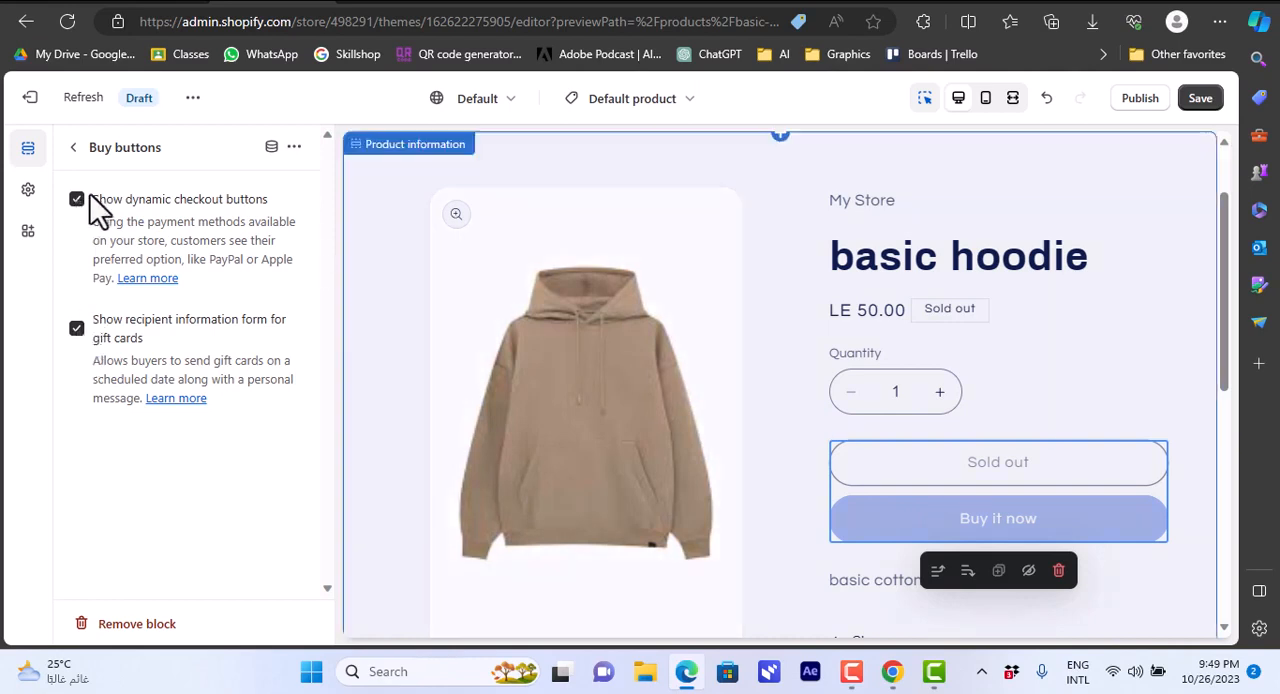
{"action": "left_click", "coordinate": [78, 147]}
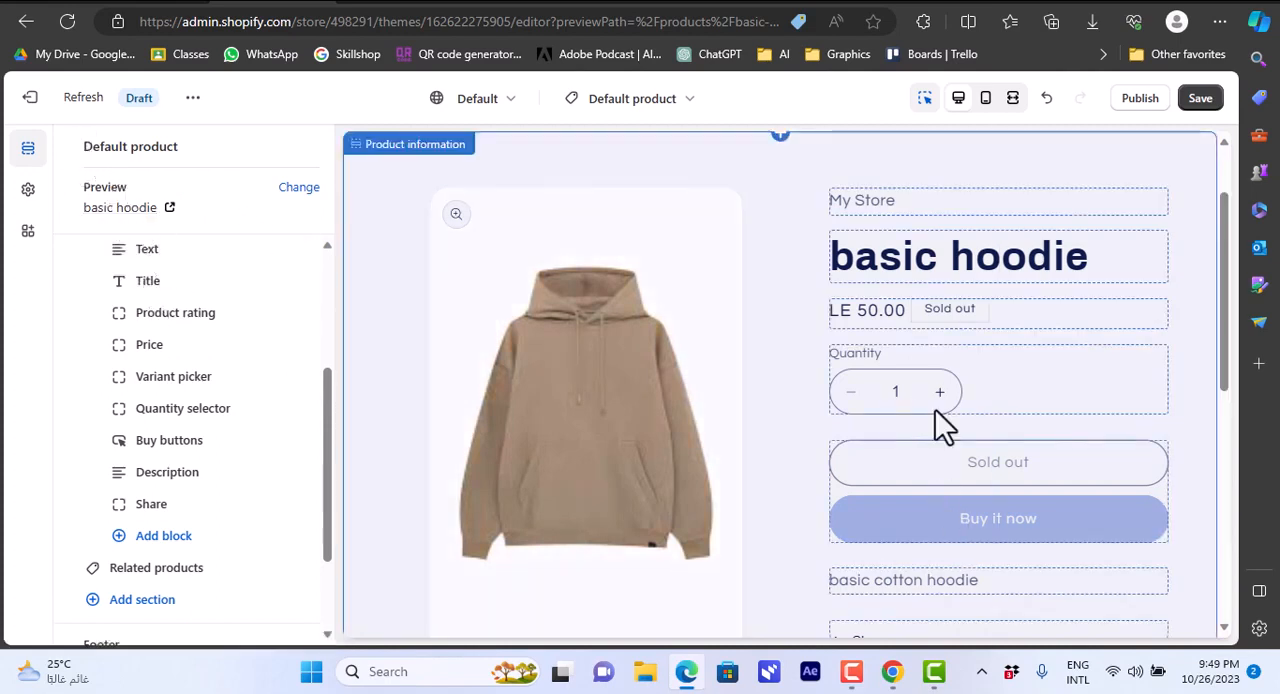
Recheck the Title block's settings and open the Text block from the product information section.
{"action": "left_click", "coordinate": [916, 264]}
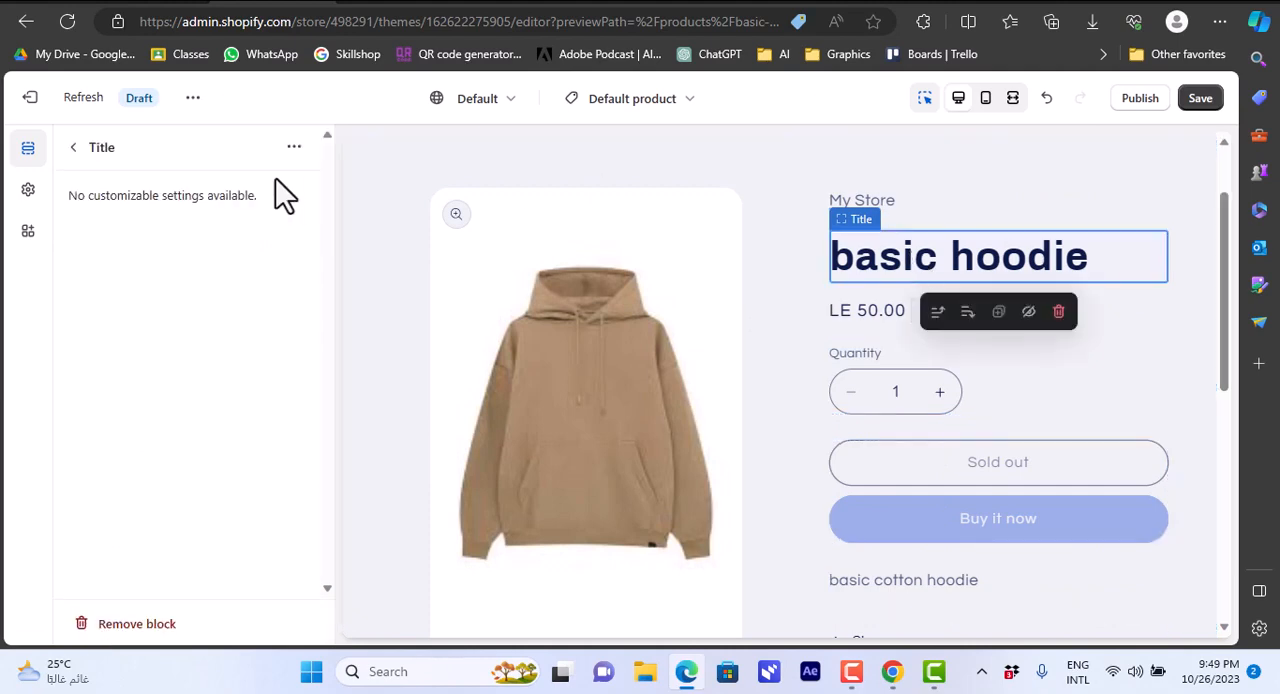
{"action": "left_click", "coordinate": [76, 152]}
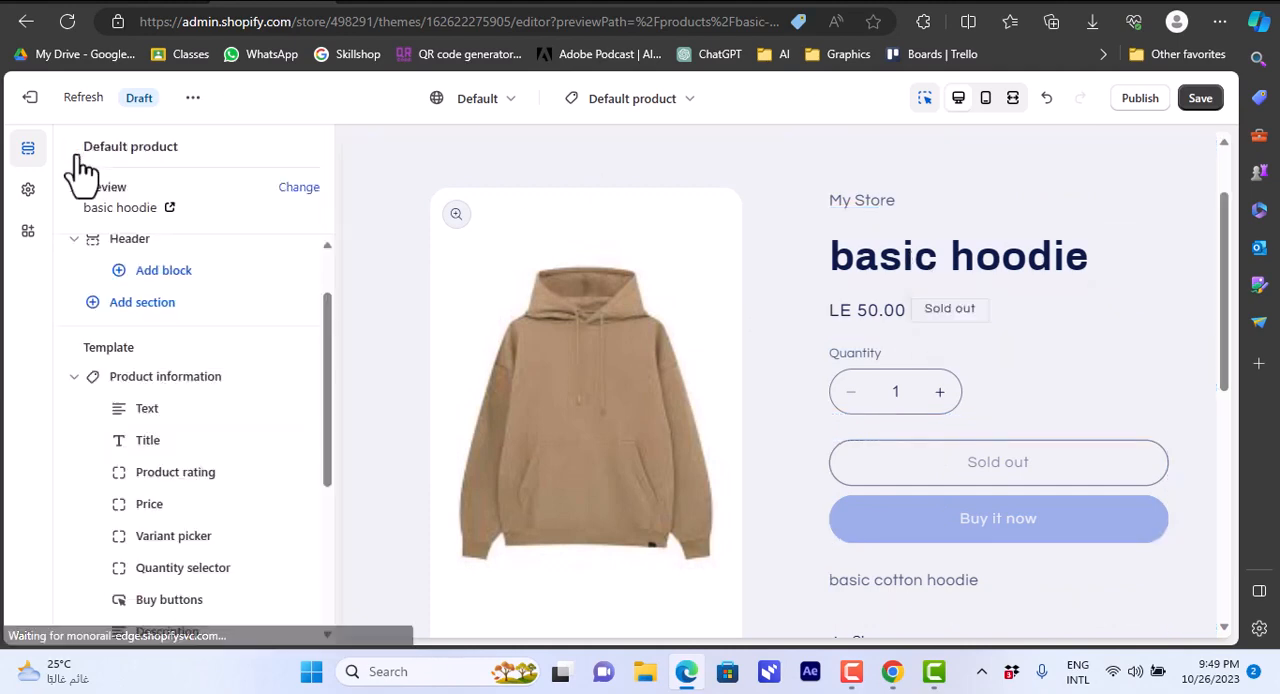
{"action": "left_click_drag", "start_coordinate": [327, 317], "coordinate": [317, 350]}
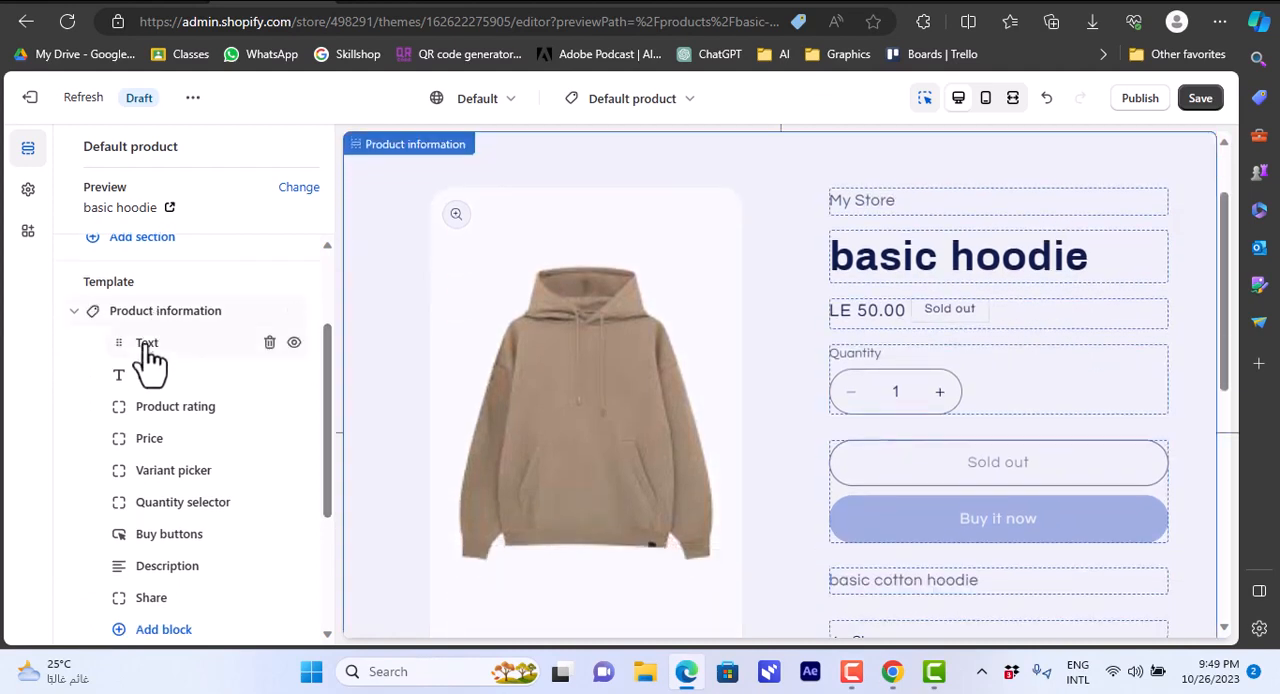
{"action": "left_click", "coordinate": [148, 345]}
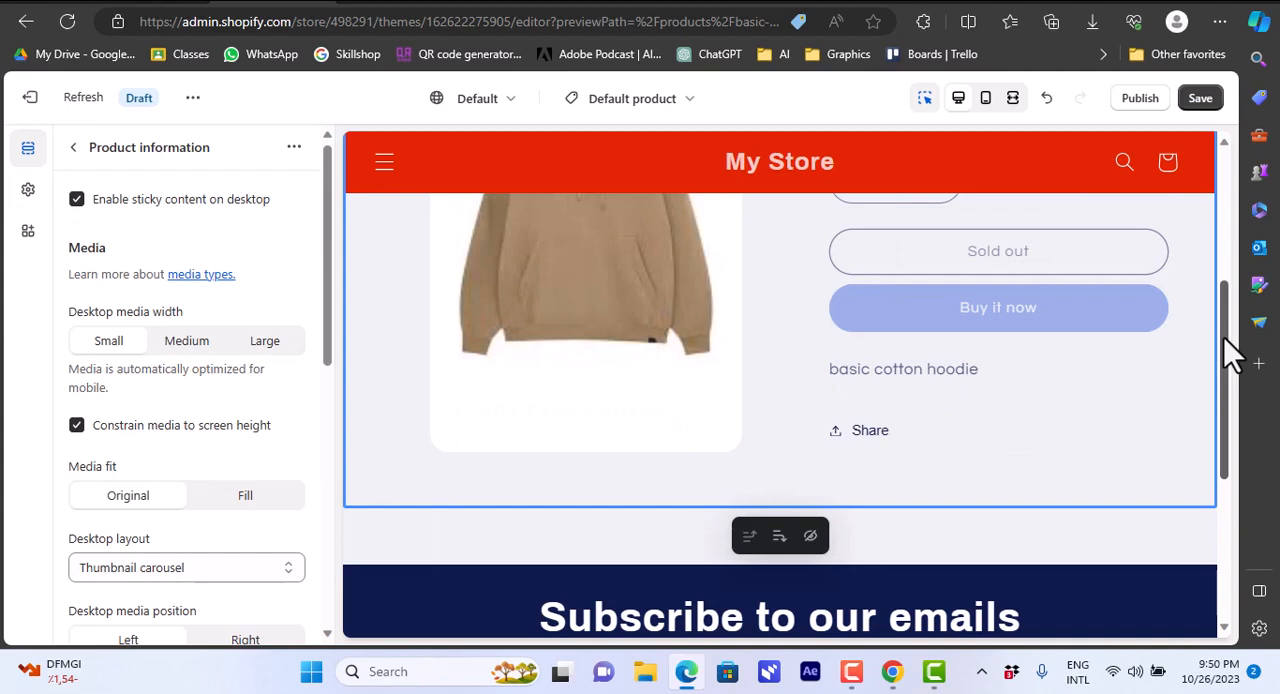
Preview the product page in mobile view, return to desktop view and examine the product information section's media settings.
{"action": "left_click_drag", "start_coordinate": [1225, 338], "coordinate": [1227, 182]}
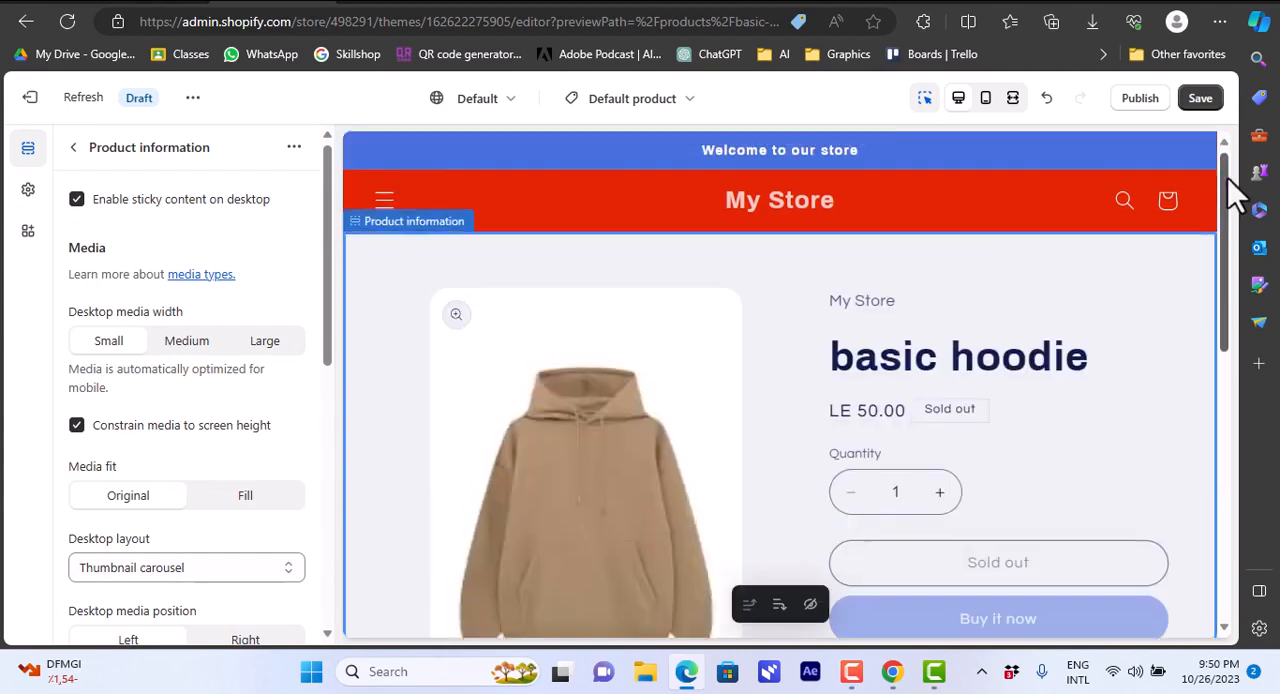
{"action": "left_click", "coordinate": [988, 103]}
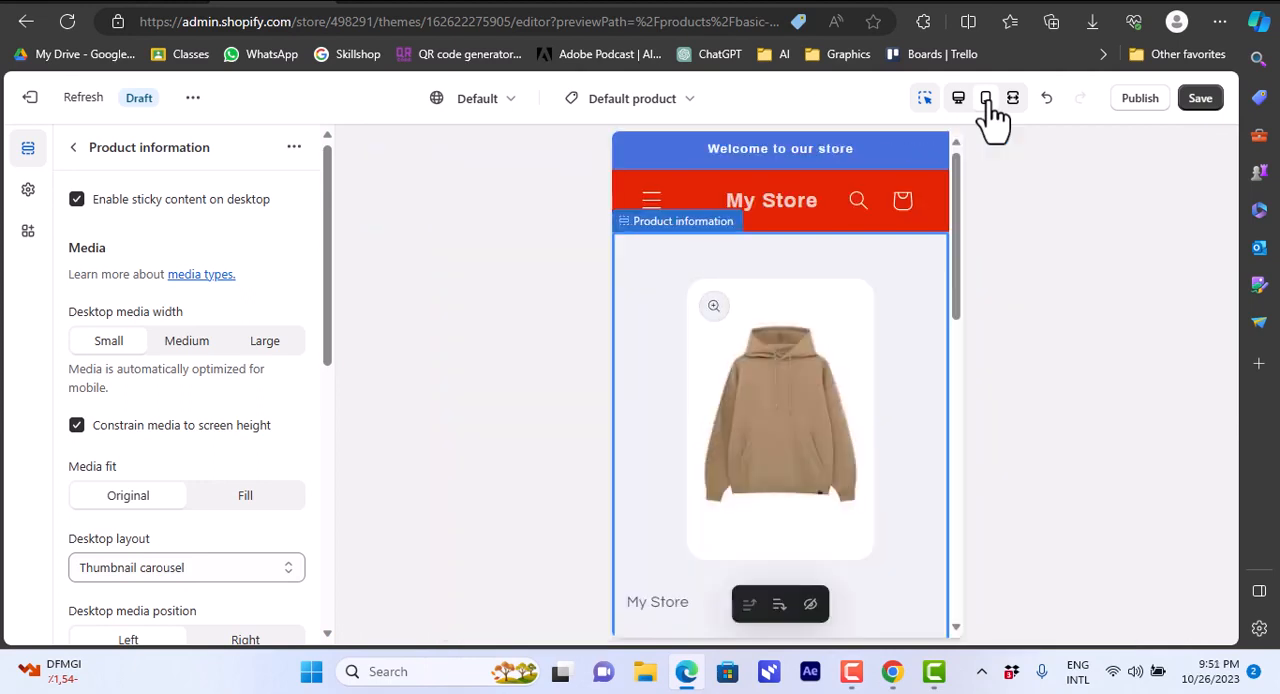
{"action": "left_click", "coordinate": [960, 104]}
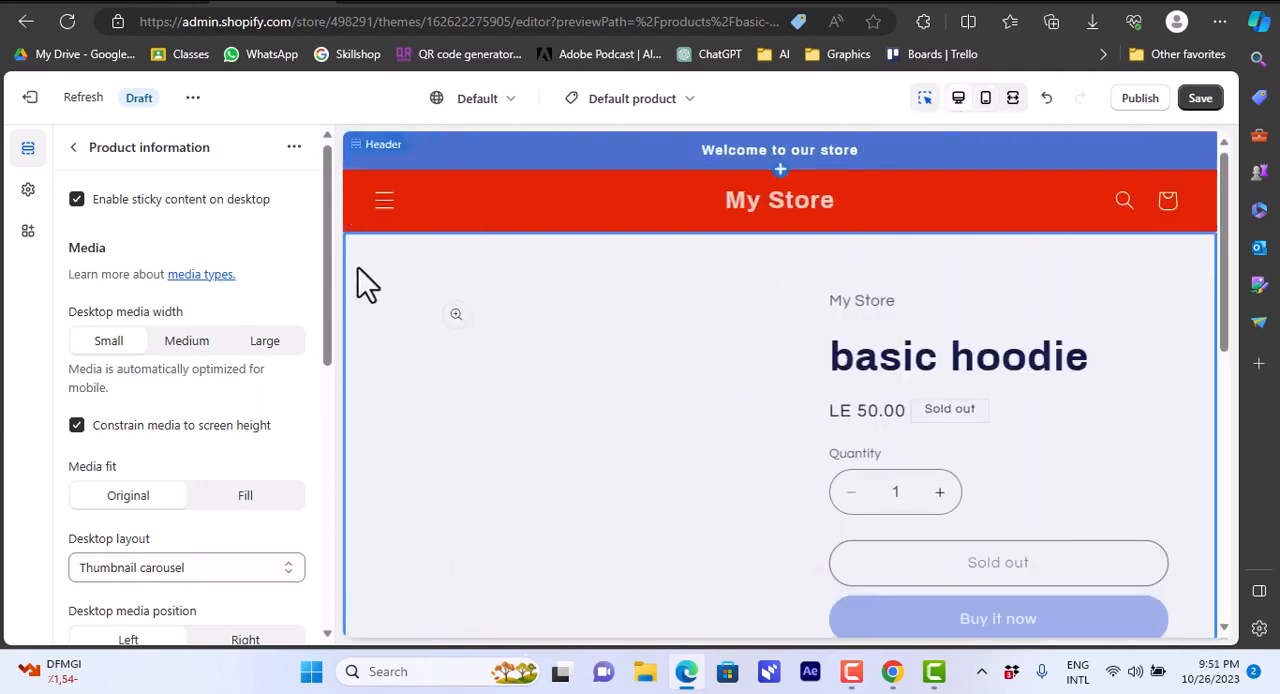
{"action": "left_click_drag", "start_coordinate": [331, 273], "coordinate": [544, 409]}
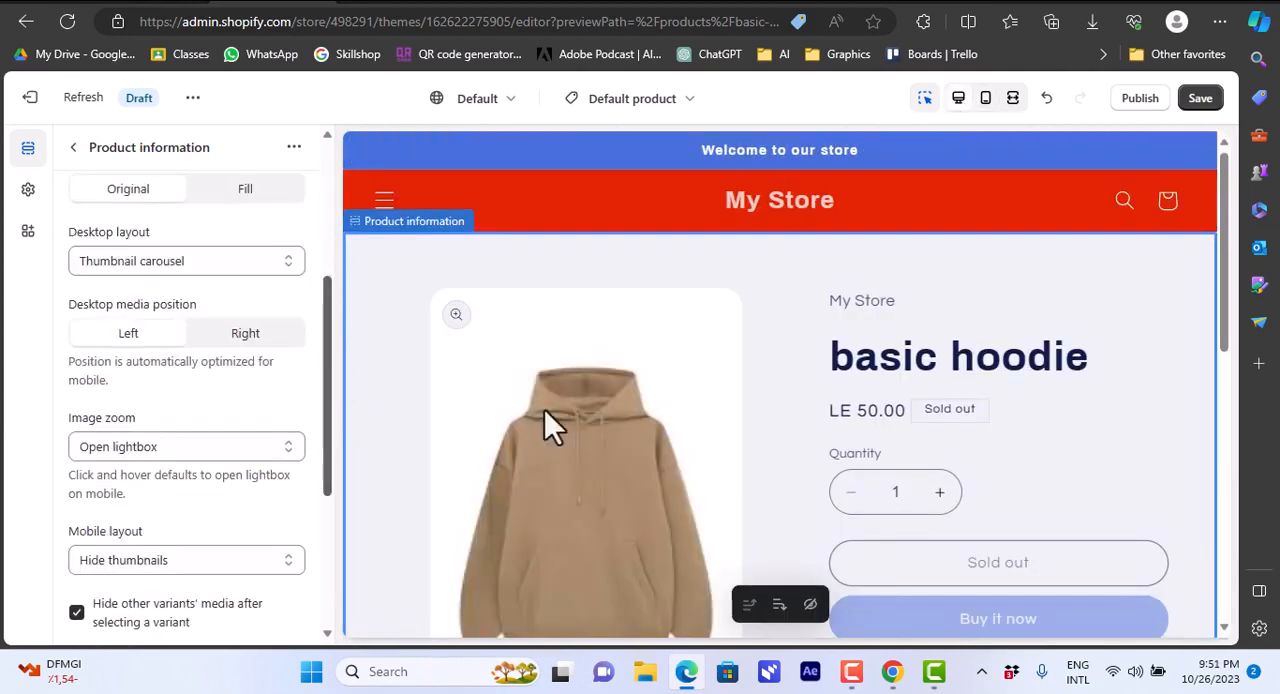
Enlarge the basic hoodie image in the product page preview and save the changes made to the Refresh theme.
{"action": "left_click", "coordinate": [568, 425]}
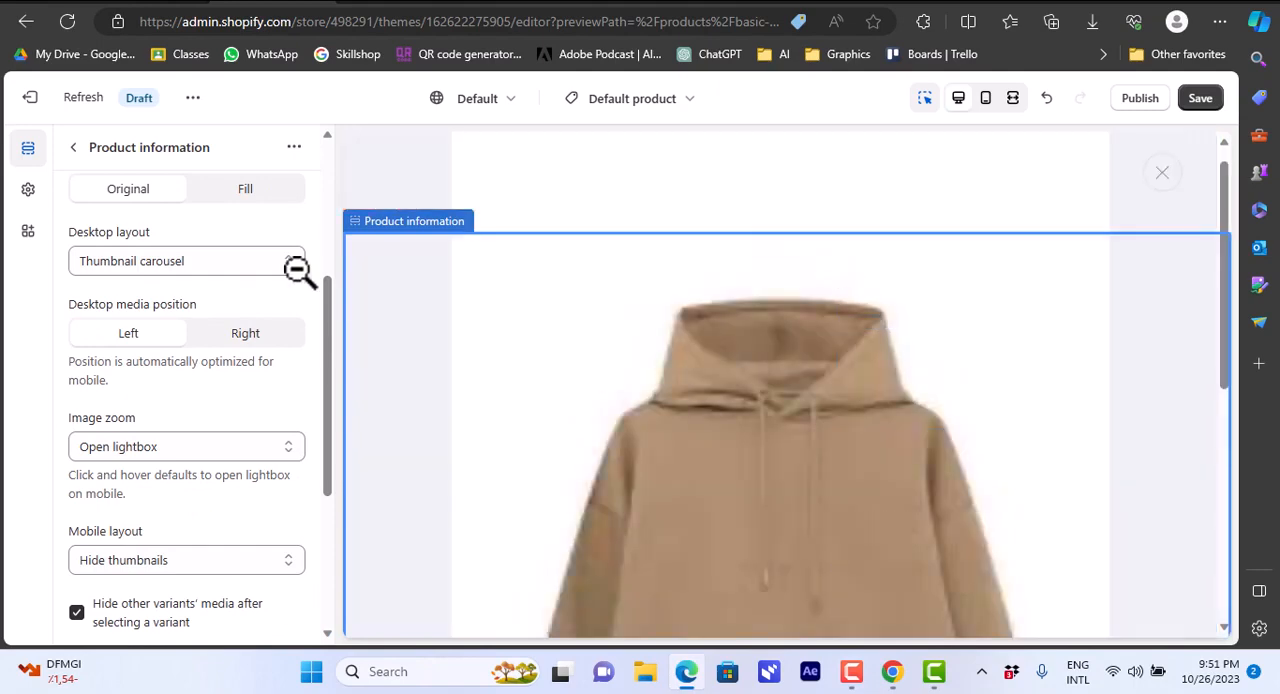
{"action": "left_click_drag", "start_coordinate": [324, 368], "coordinate": [934, 94]}
{"action": "left_click", "coordinate": [1204, 104]}
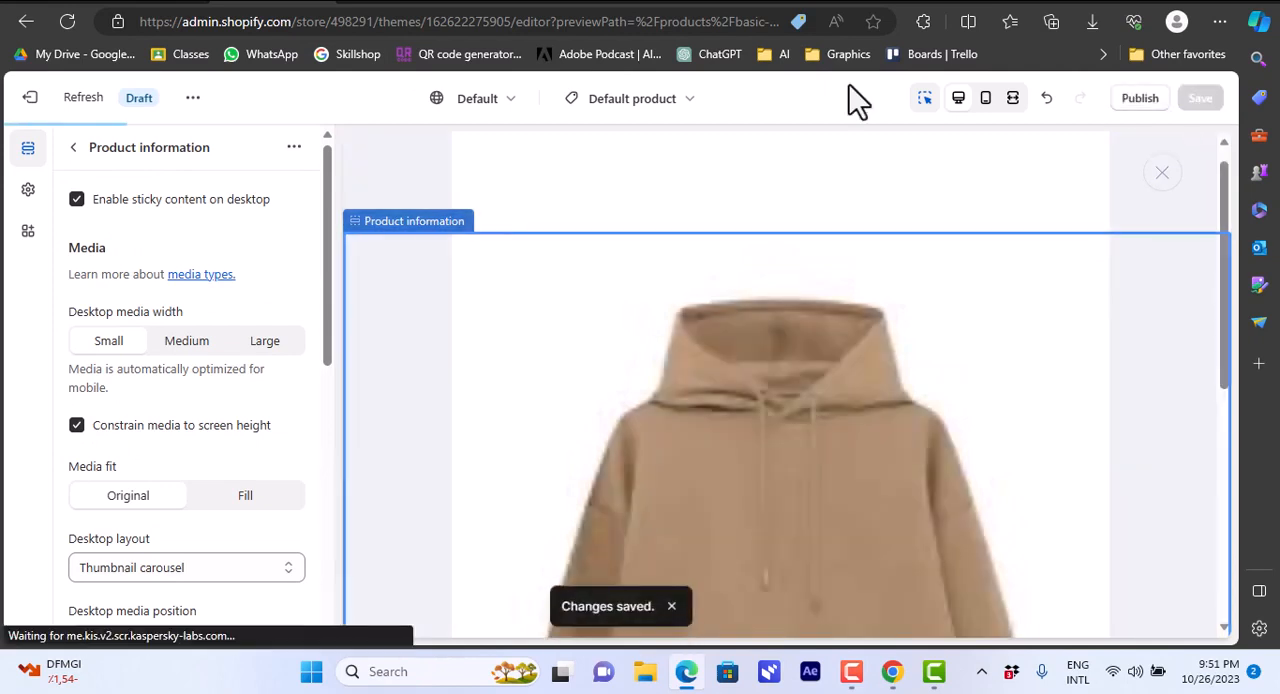
Return to the store's themes page and open the current Dawn theme for customization.
{"action": "left_click", "coordinate": [25, 23]}
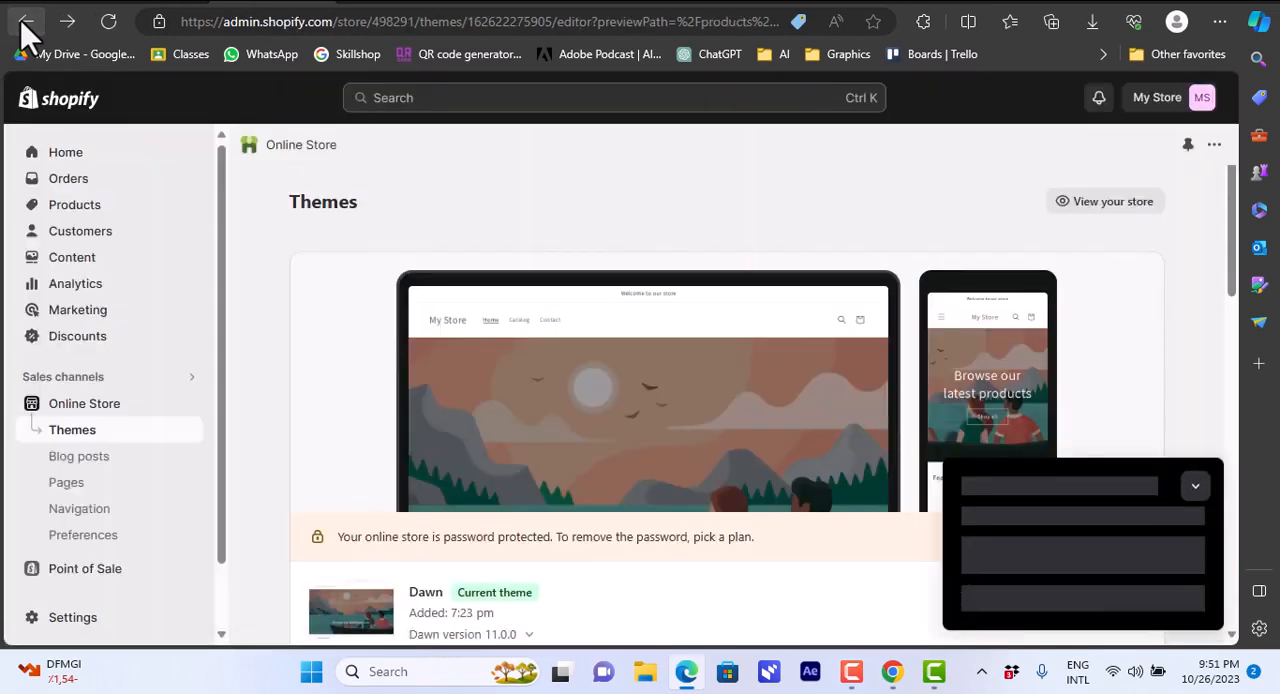
{"action": "scroll", "coordinate": [1232, 336], "scroll_direction": "down", "scroll_amount": 3}
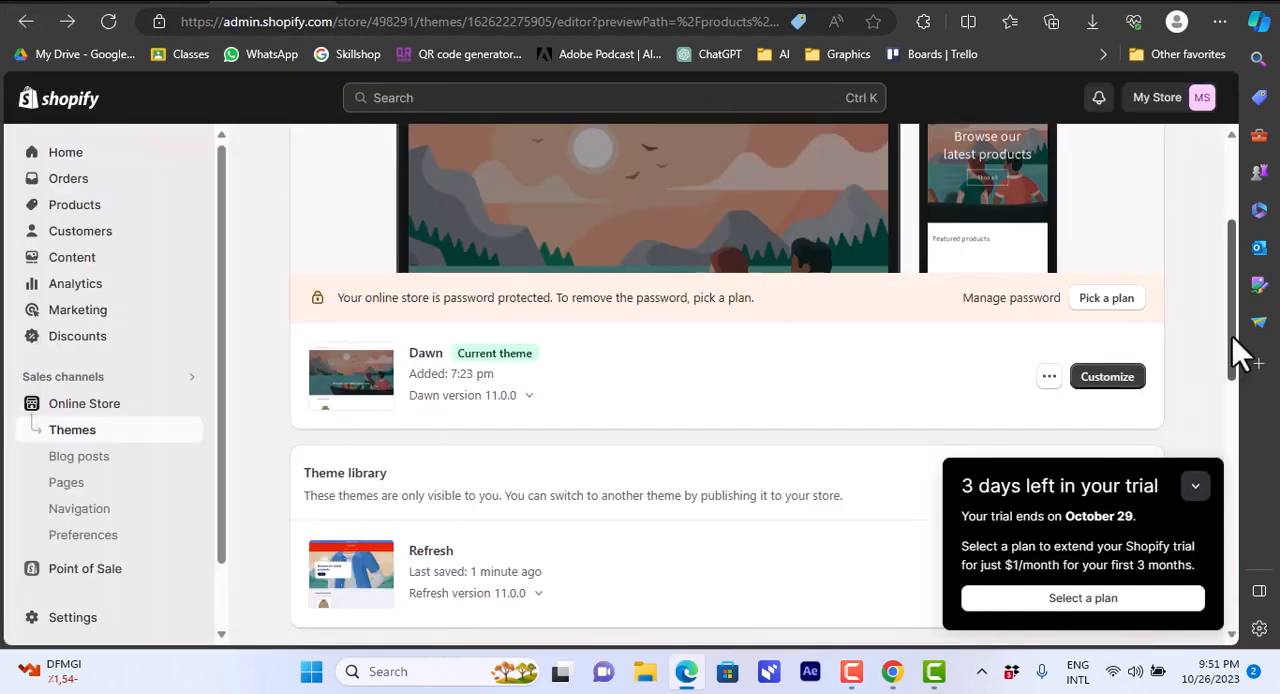
{"action": "left_click", "coordinate": [1110, 380]}
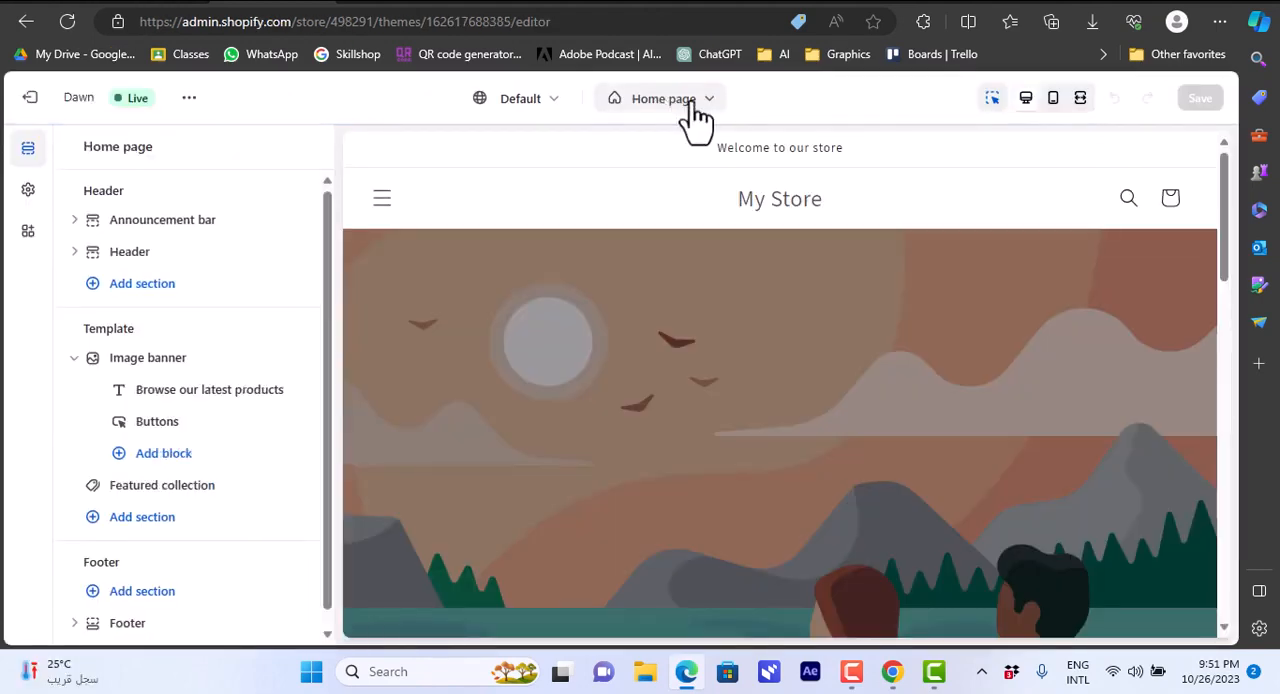
Switch the Dawn theme editor from the home page to the Default product template.
{"action": "left_click", "coordinate": [663, 99]}
{"action": "left_click", "coordinate": [617, 245]}
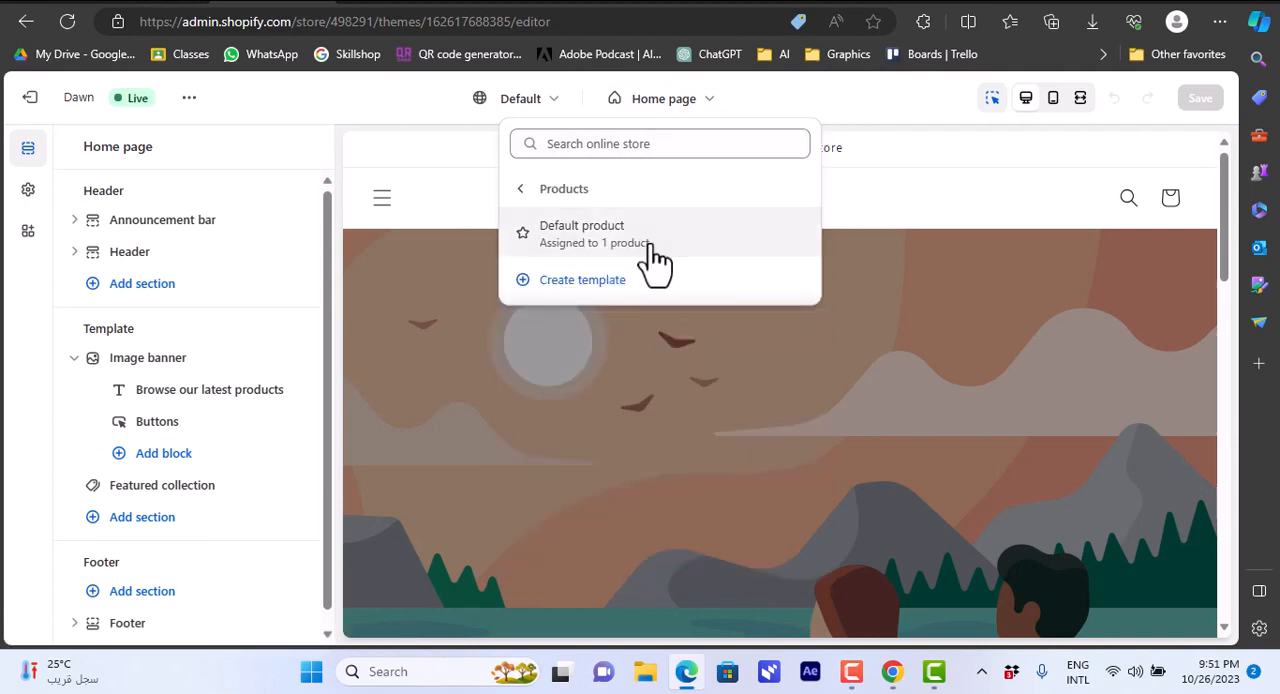
{"action": "left_click", "coordinate": [650, 245]}
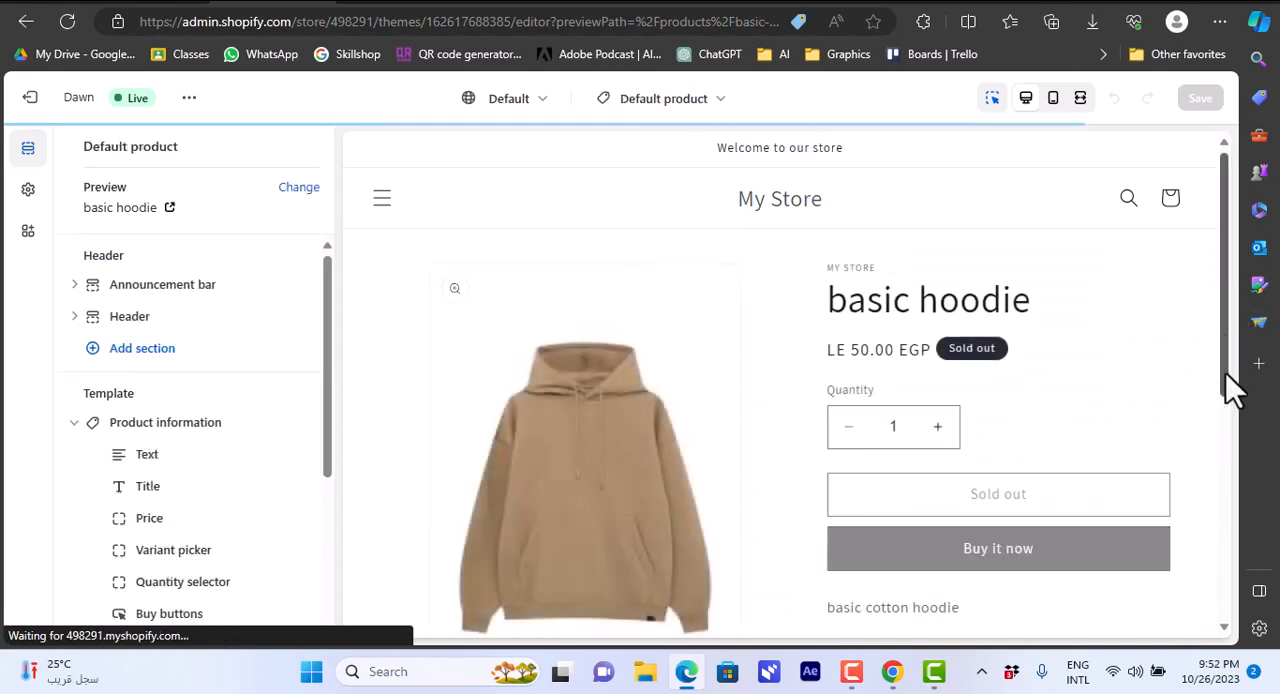
Examine the basic hoodie product page in the Dawn theme and check the Price block's settings.
{"action": "mouse_move", "coordinate": [1225, 389]}
{"action": "left_mouse_down"}
{"action": "mouse_move", "coordinate": [1226, 535]}
{"action": "mouse_move", "coordinate": [1225, 401]}
{"action": "left_mouse_up"}
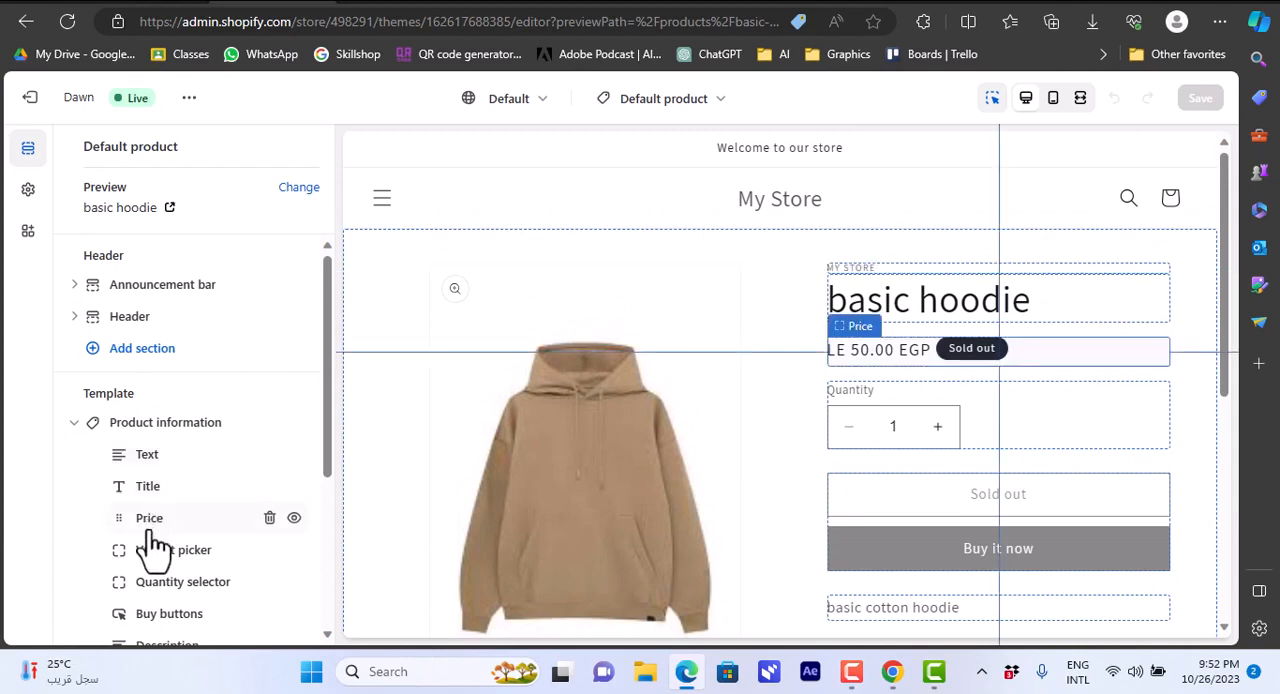
{"action": "left_click", "coordinate": [150, 525]}
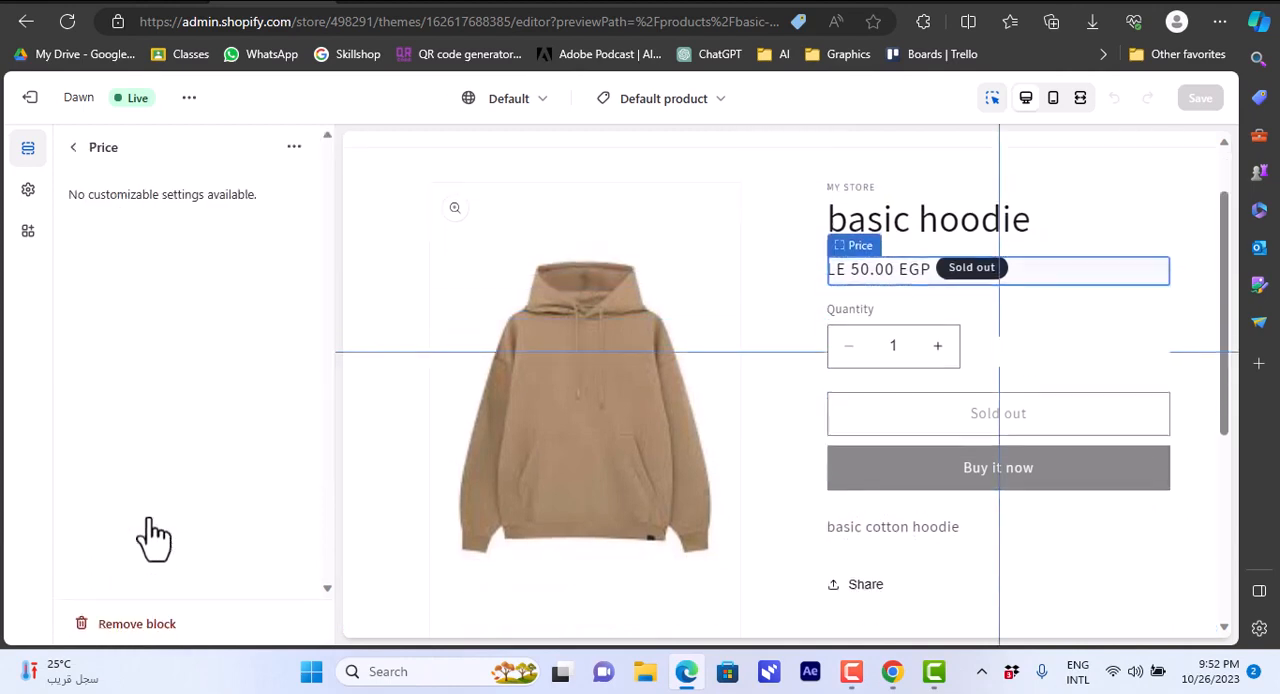
{"action": "left_click", "coordinate": [73, 148]}
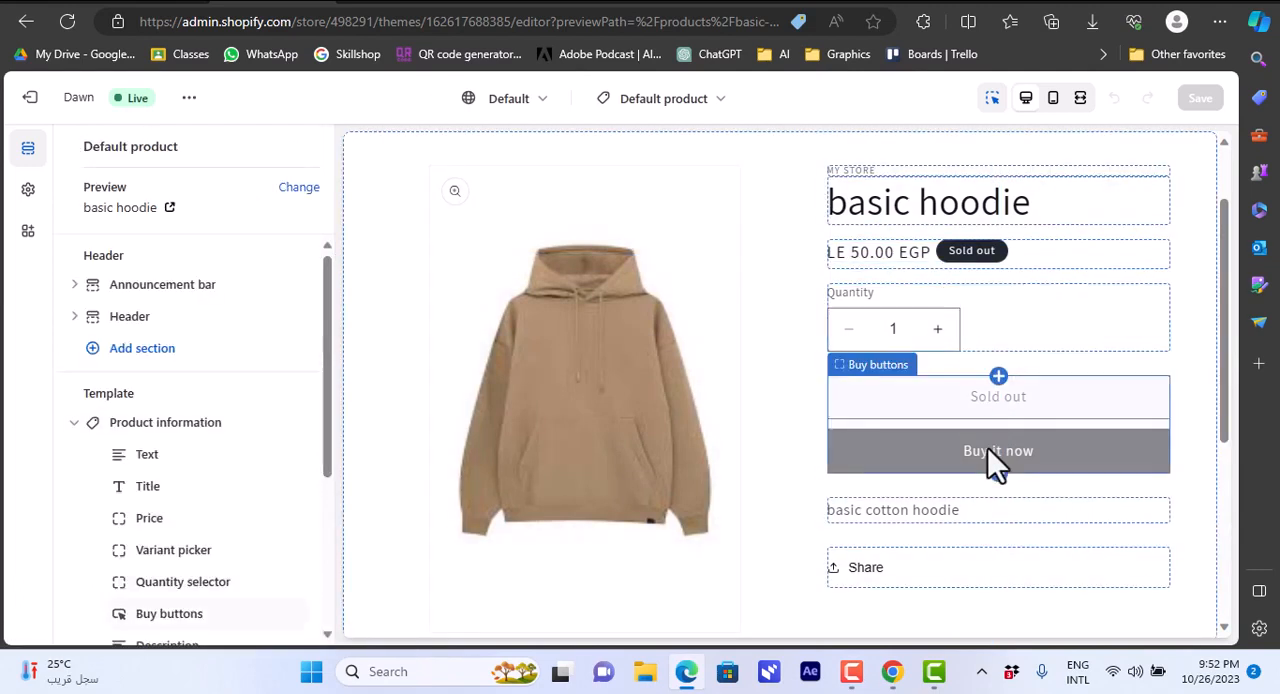
{"action": "left_click_drag", "start_coordinate": [1224, 336], "coordinate": [1224, 212]}
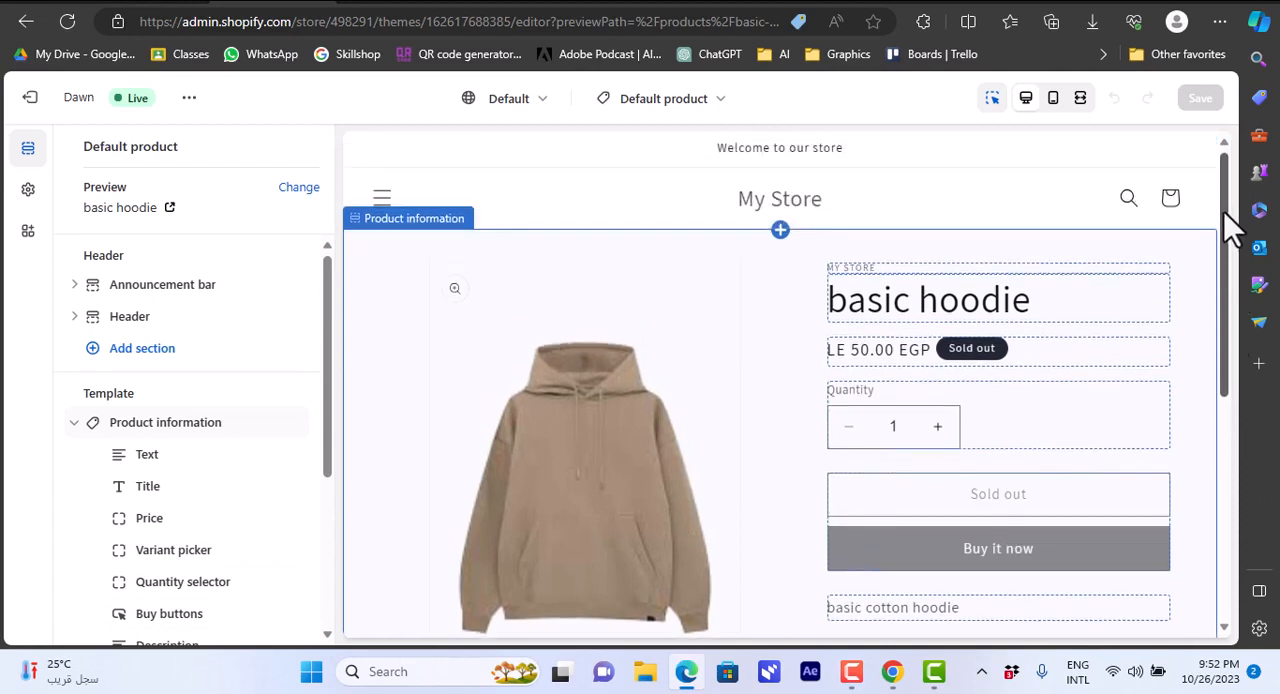